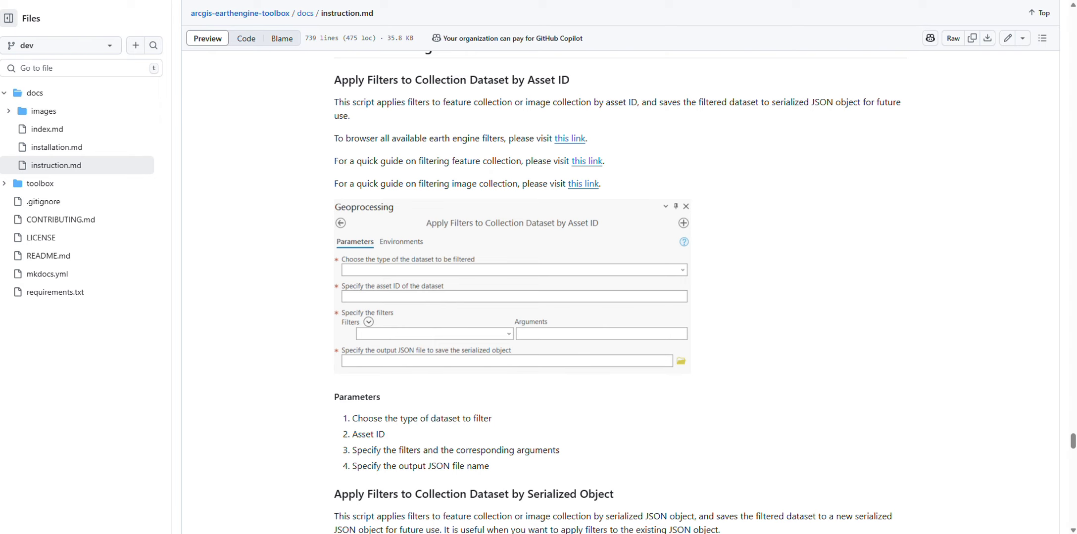
Open the Earth Engine guide page on filtering an ImageCollection and examine its Python example.
click(683, 495)
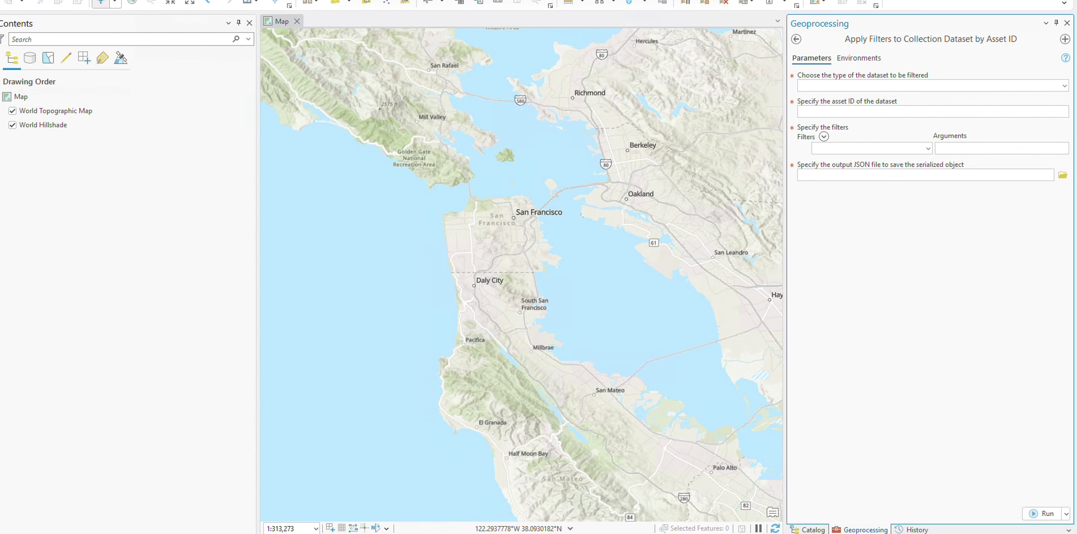
click(198, 532)
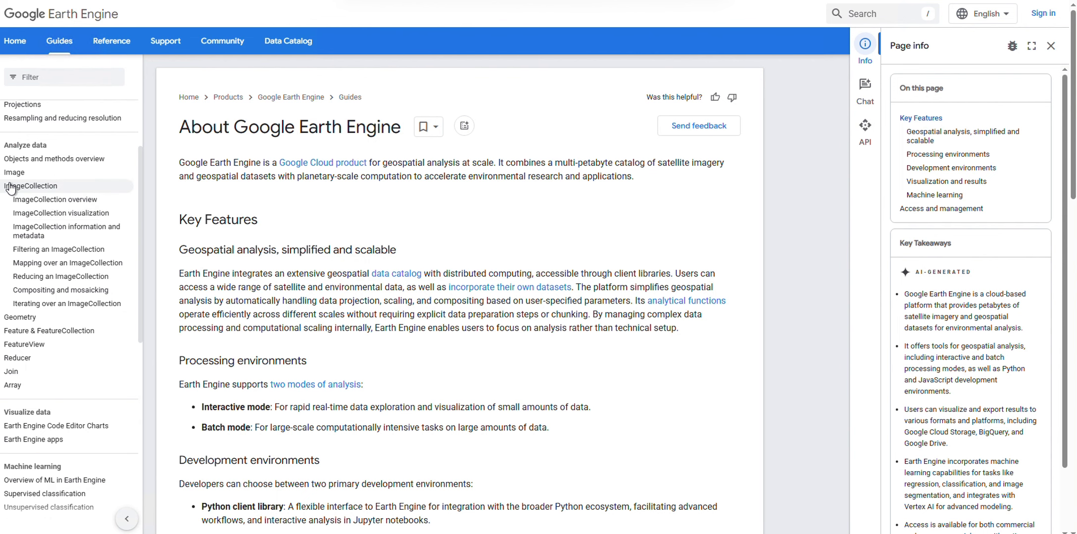
click(49, 253)
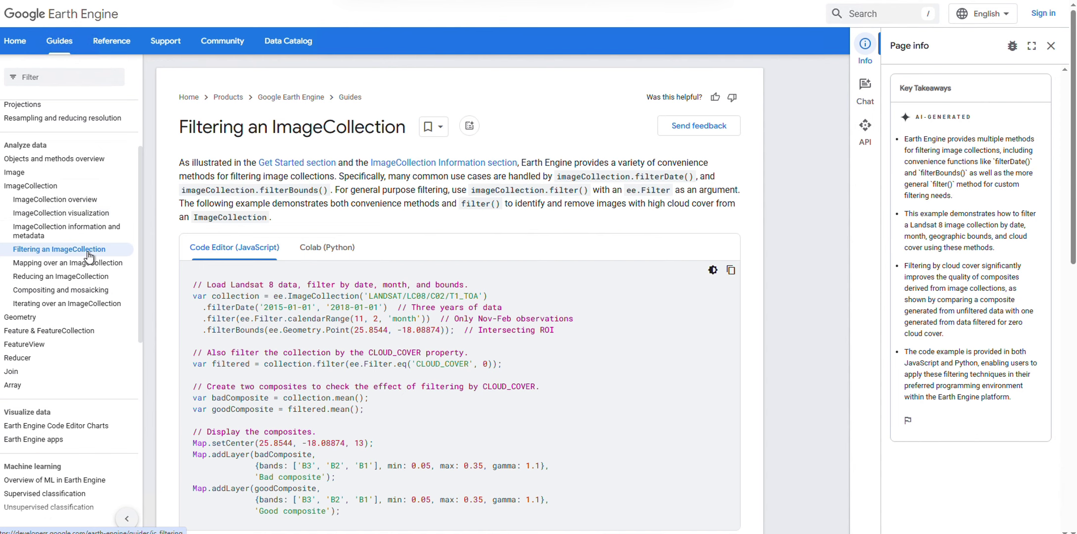
click(341, 248)
scroll(497, 232, down, 4)
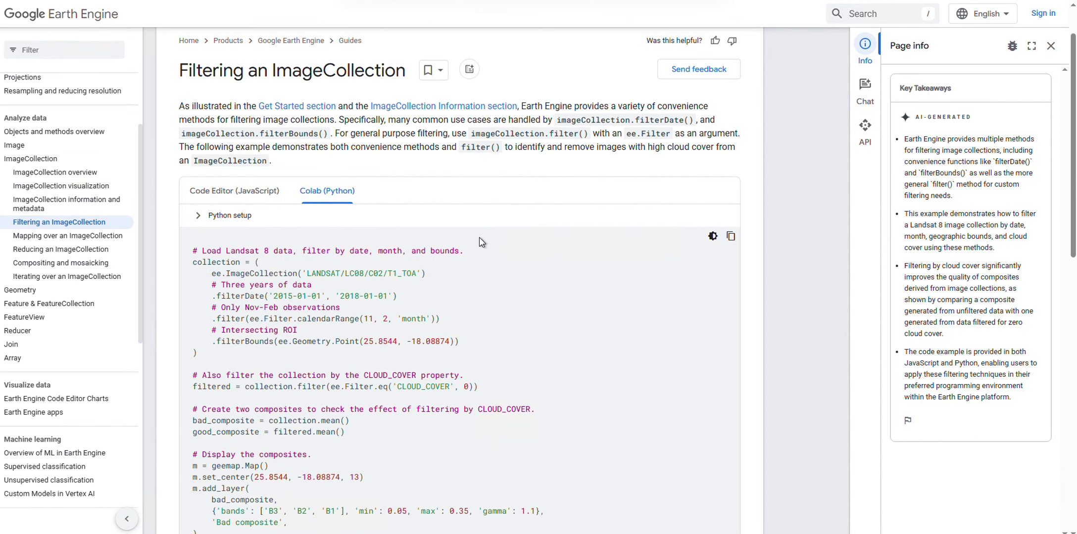
scroll(468, 265, up, 2)
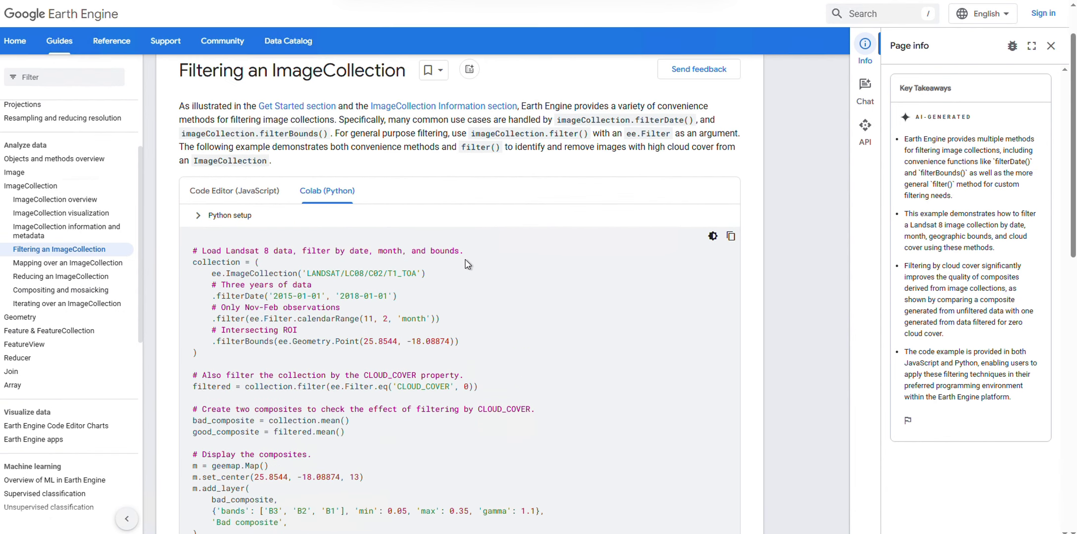
scroll(351, 276, down, 1)
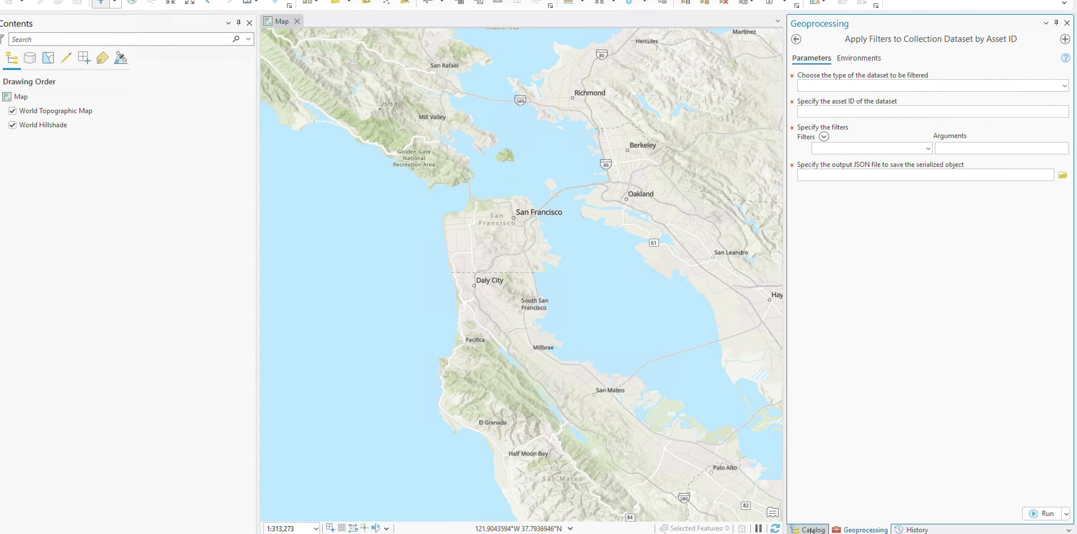
Open the Apply Filters to Collection Dataset by Asset ID tool from the GEE Connector toolbox in ArcGIS Pro.
click(811, 530)
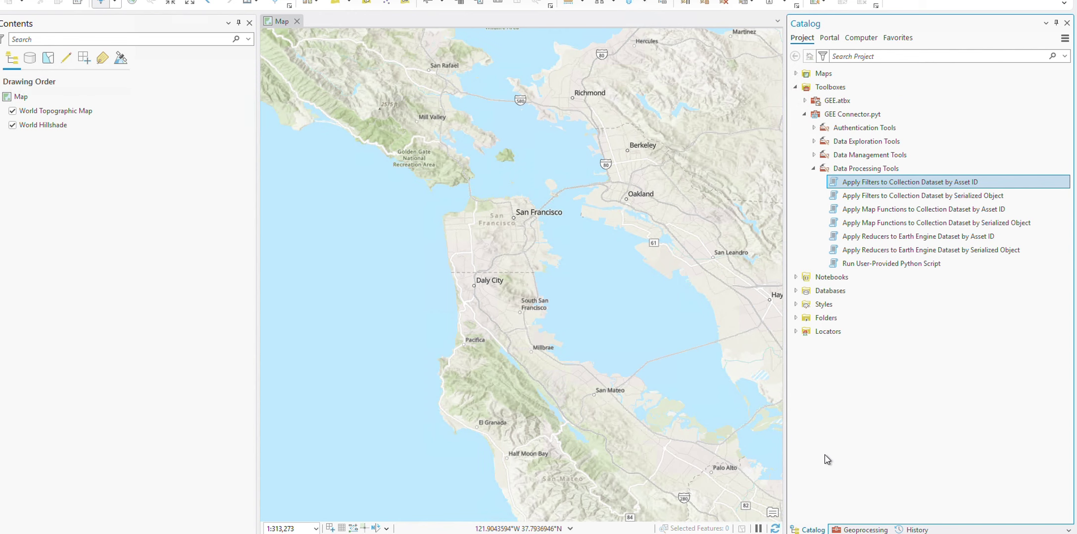
double_click(950, 186)
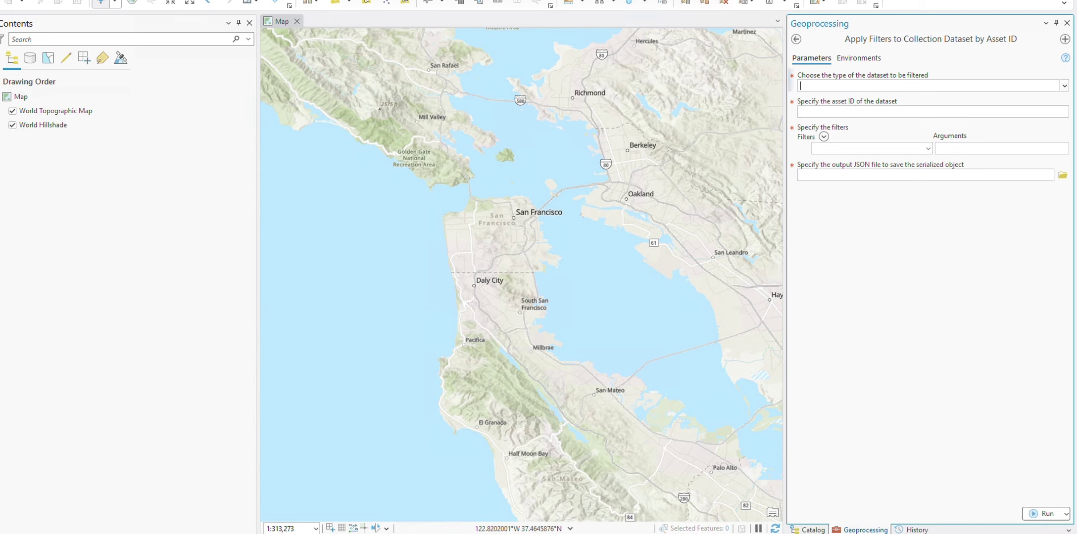
Switch to the Earth Engine guide in the browser and copy the asset ID LANDSAT/LC08/C02/T1_TOA from the Python example.
mouse_move(115, 533)
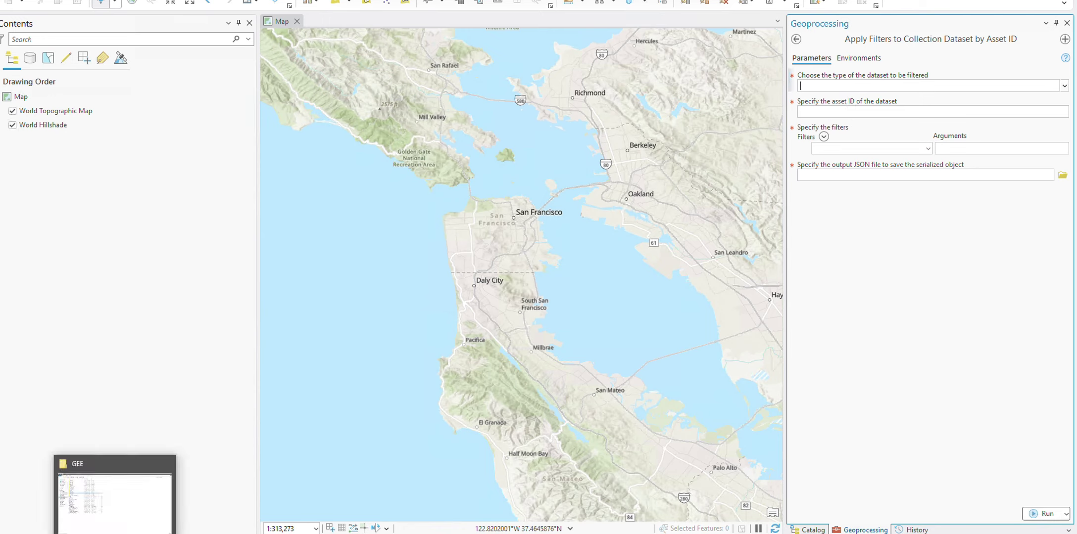
click(115, 500)
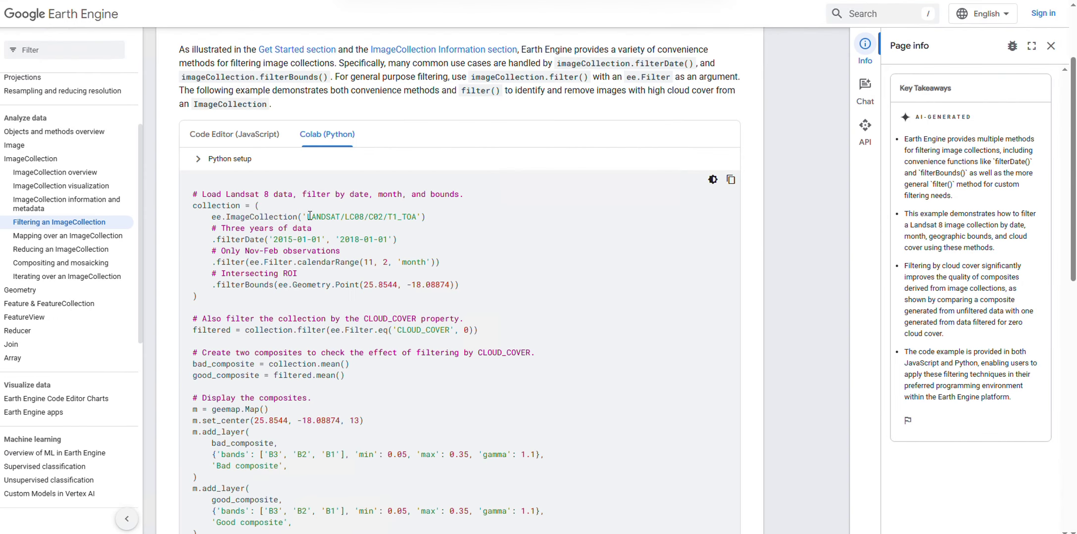
drag(309, 217, 417, 216)
key(ctrl+c)
click(357, 216)
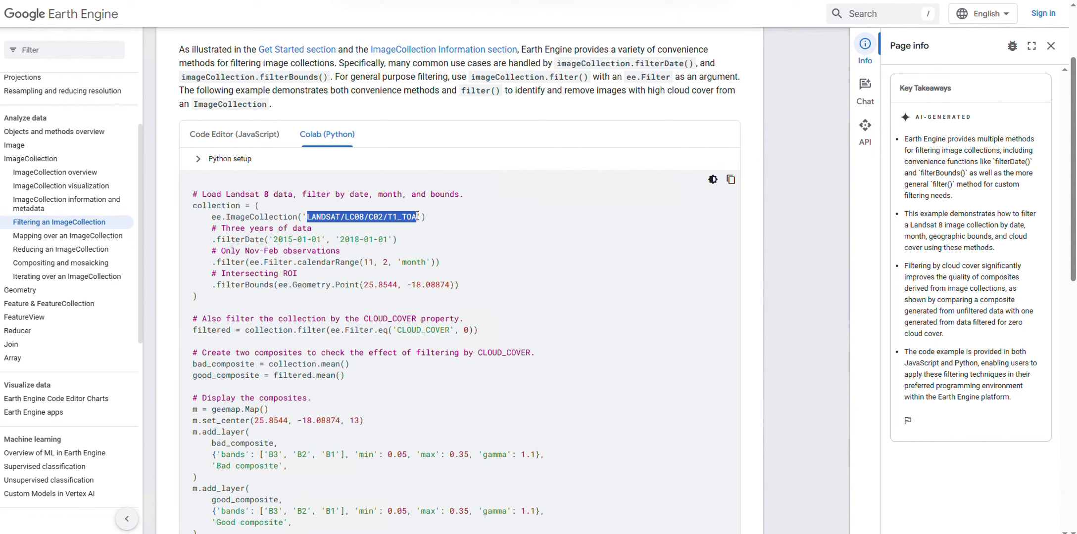
key(alt+Tab)
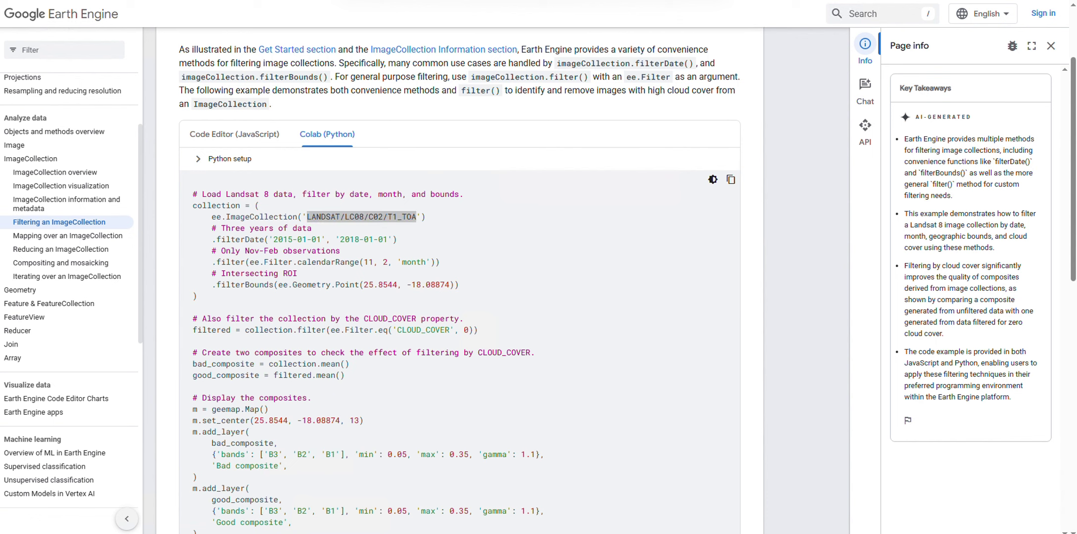
Set the dataset type to ImageCollection and the asset ID to LANDSAT/LC08/C02/T1_TOA in the ArcGIS Pro tool.
click(838, 84)
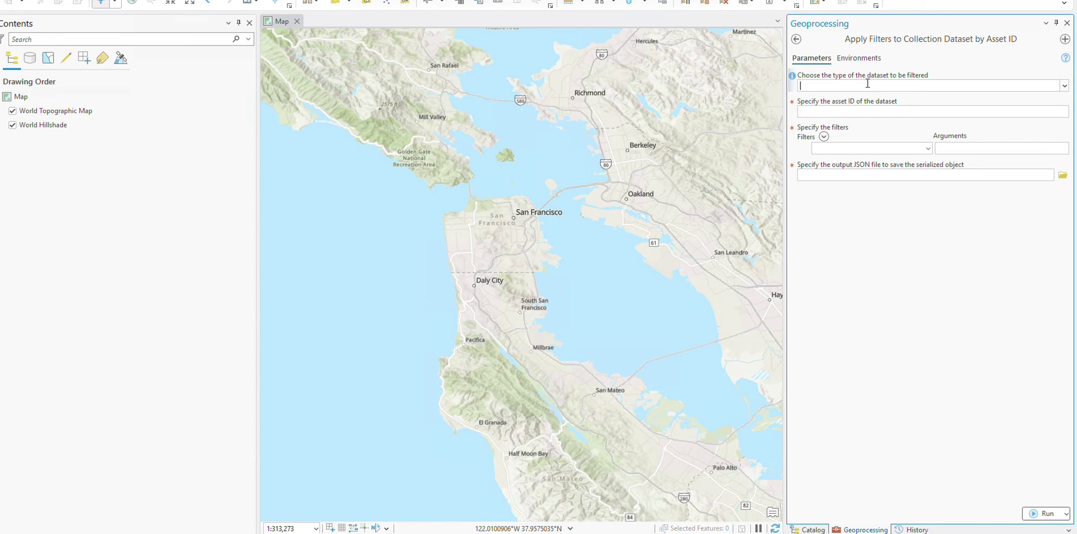
click(1064, 85)
click(841, 110)
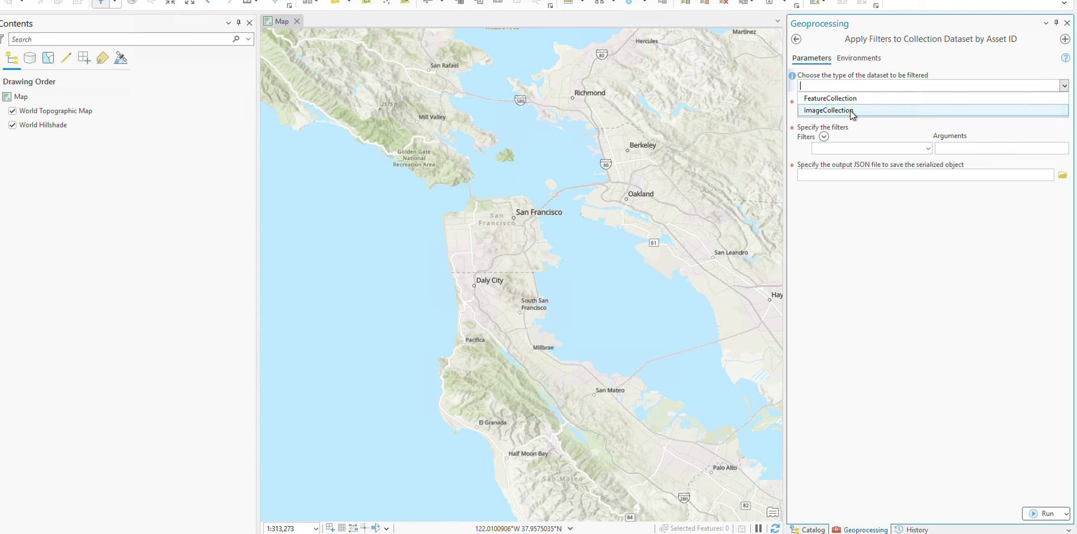
click(831, 112)
key(ctrl+v)
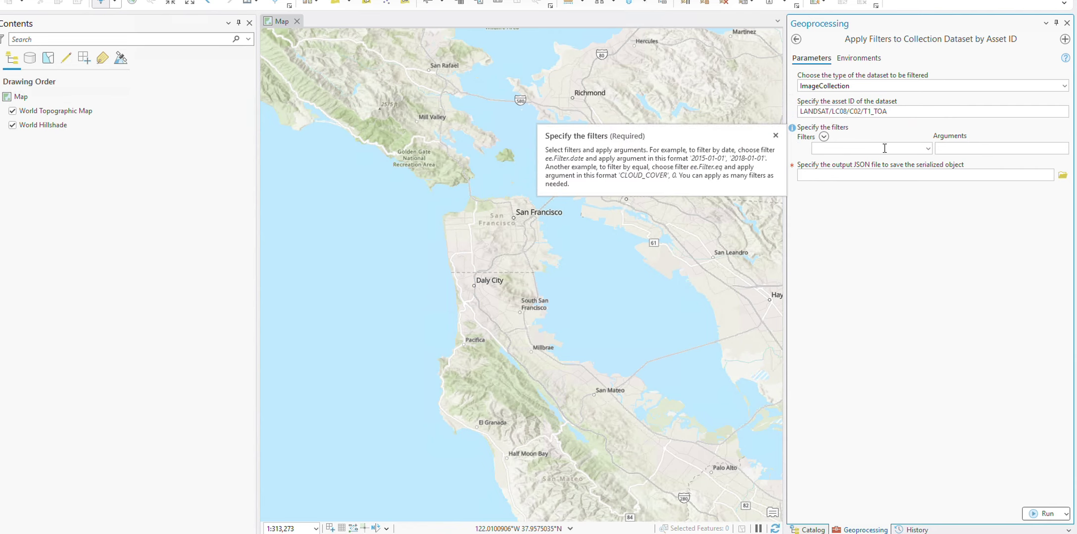
Add an ee.Filter.date filter with the arguments '2015-01-01', '2018-01-01' copied from the guide's Python example.
click(927, 149)
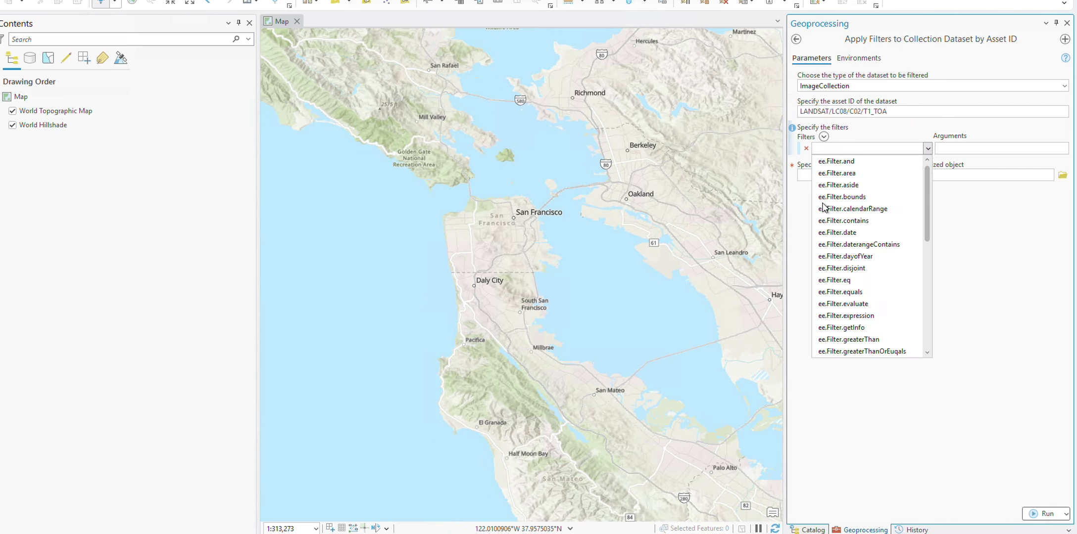
scroll(855, 255, down, 7)
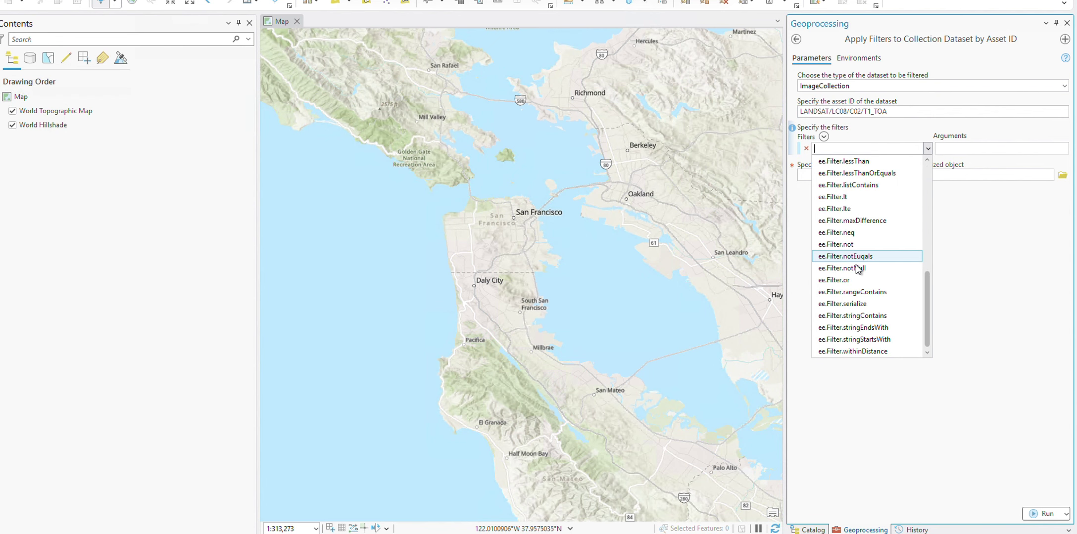
scroll(855, 256, up, 7)
click(158, 533)
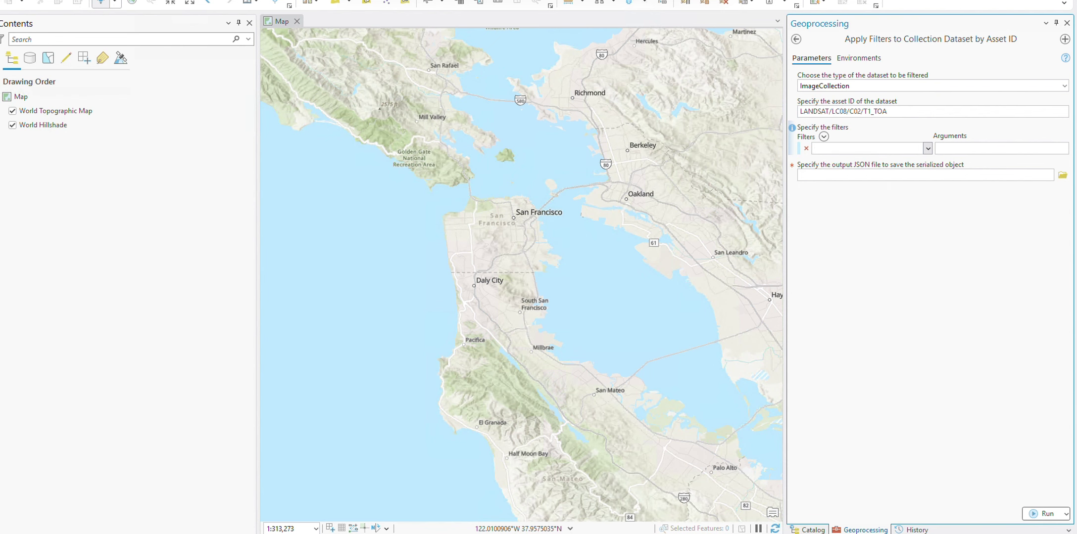
drag(216, 241, 394, 243)
key(ctrl+c)
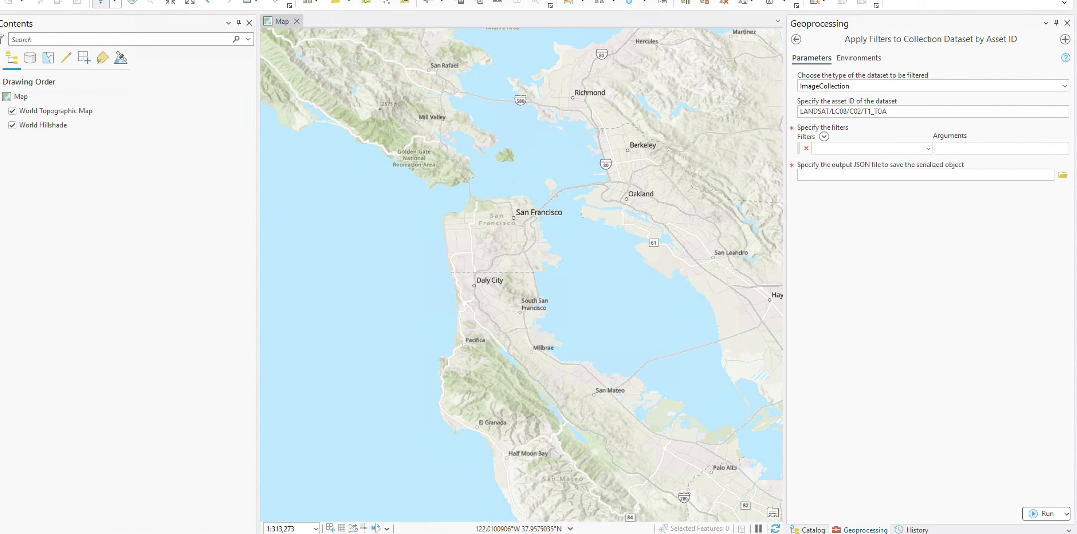
click(927, 148)
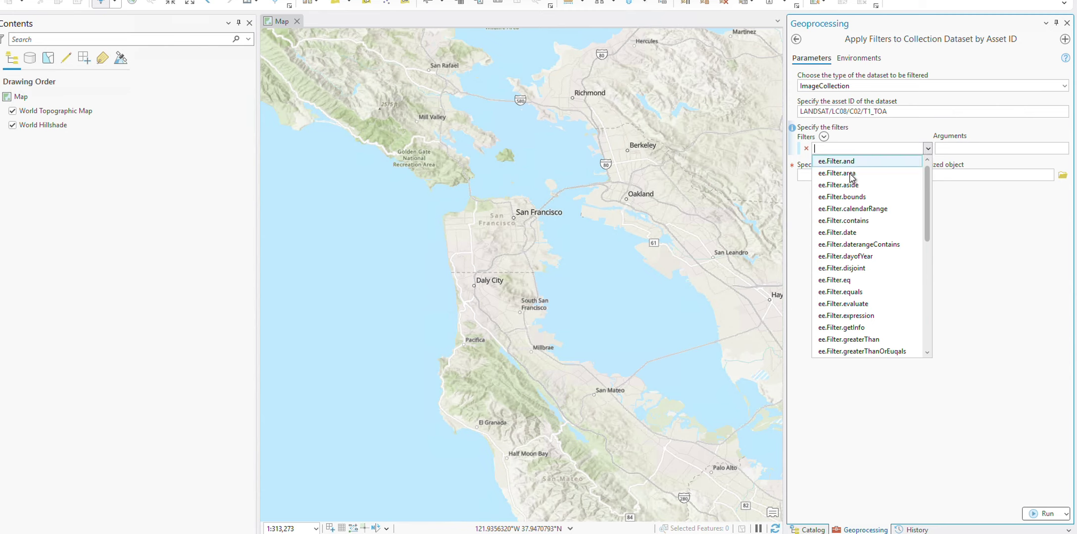
click(836, 232)
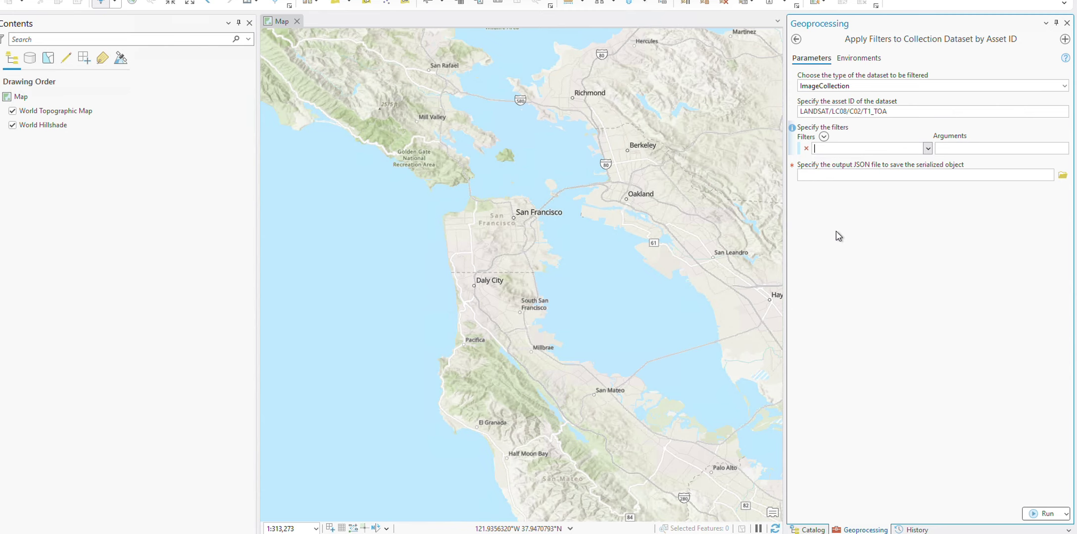
click(960, 148)
key(ctrl+v)
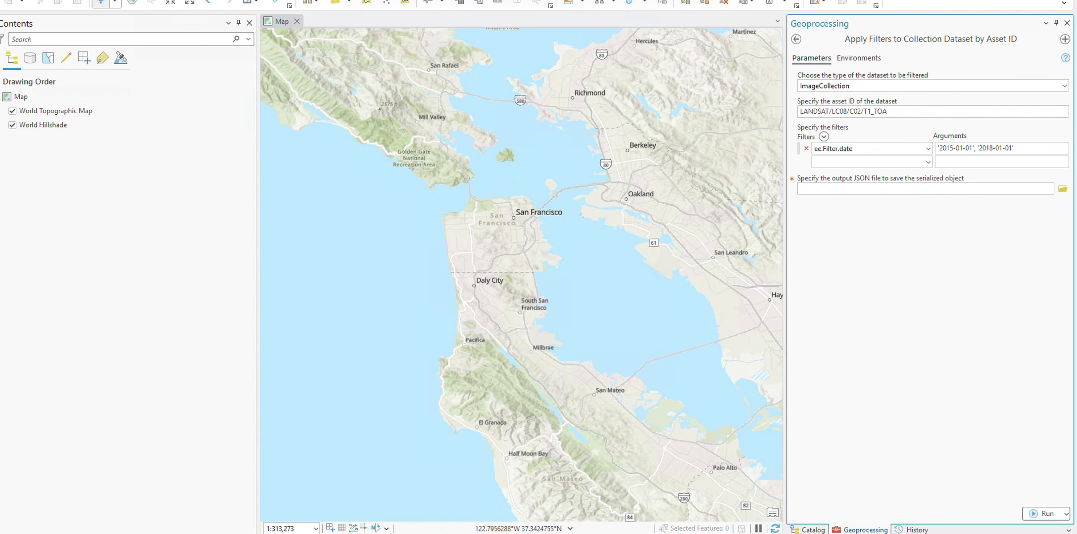
Add an ee.Filter.calendarRange filter with the arguments 11, 2, 'month' taken from the guide's Python example.
key(alt+Tab)
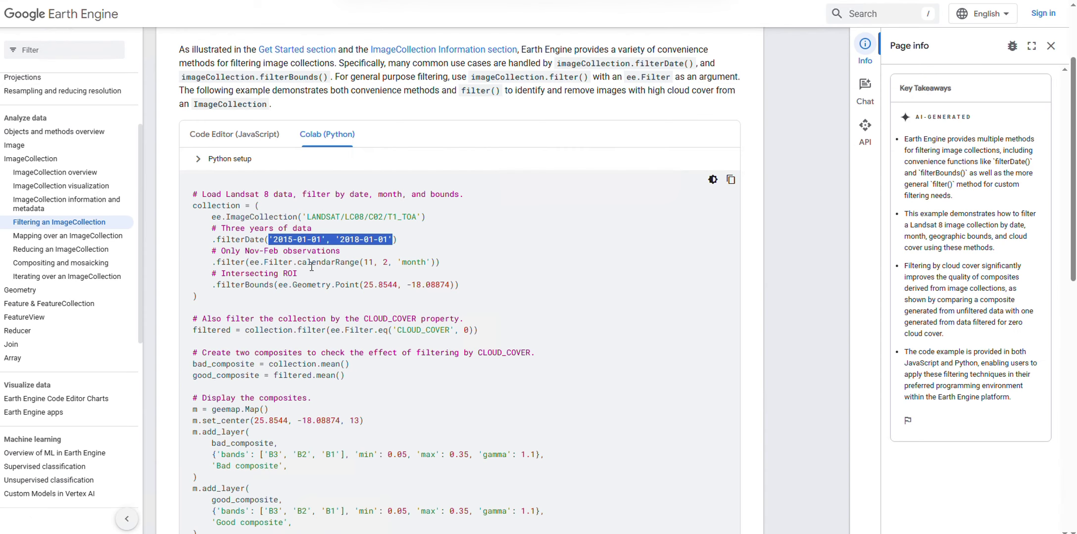
drag(364, 263, 431, 263)
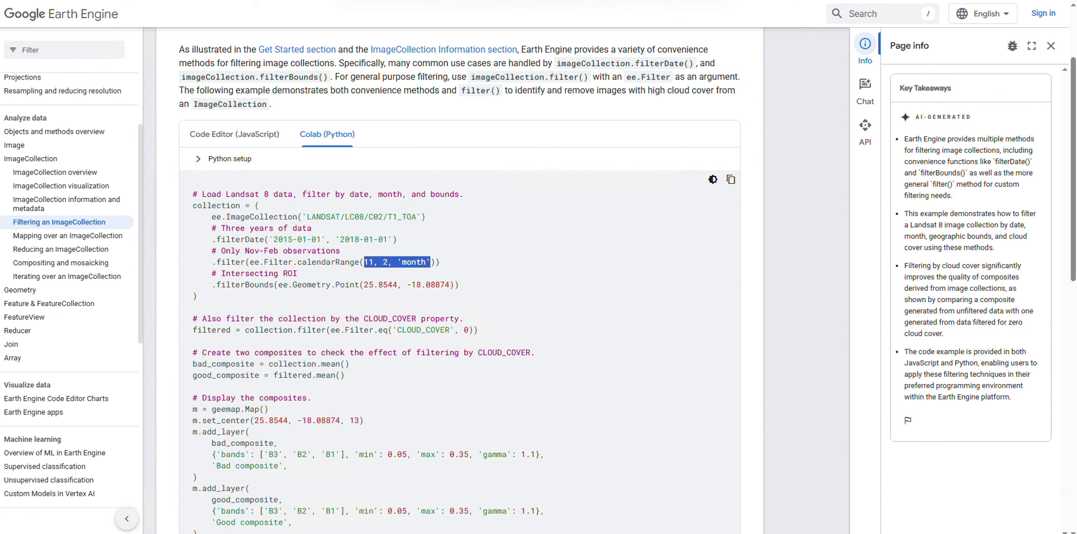
key(alt+Tab)
click(927, 163)
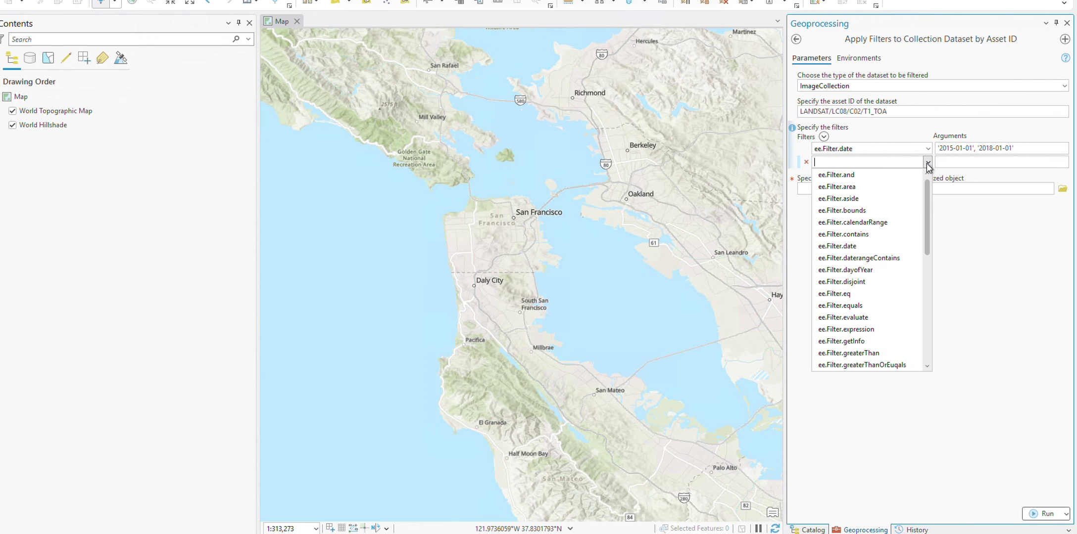
click(866, 223)
click(955, 163)
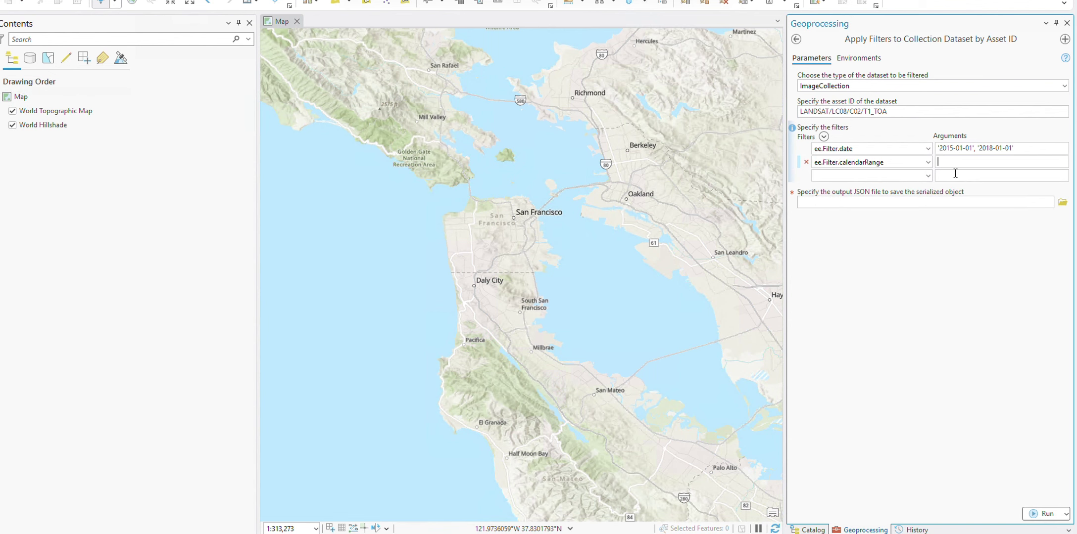
text(11, 2, 'month')
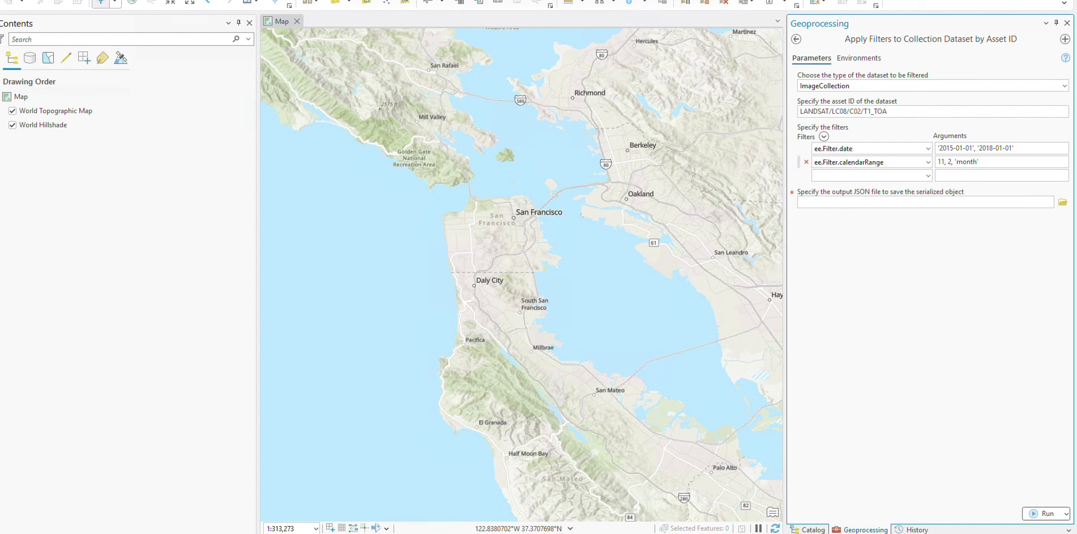
Add an ee.Filter.bounds filter with the argument ee.Geometry.Point(25.8544, -18.08874) copied from the guide's Python example.
key(alt+Tab)
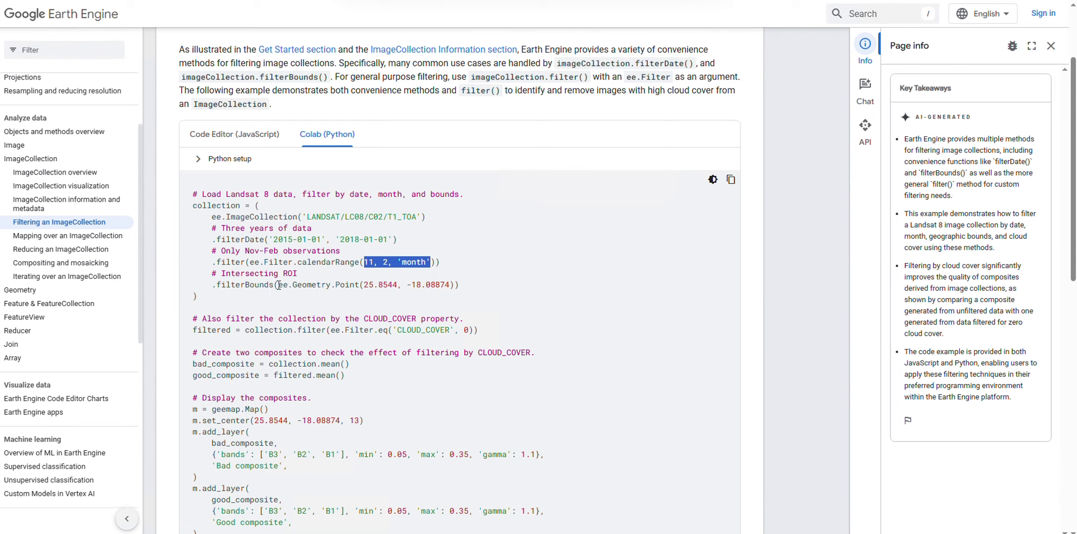
drag(279, 286, 456, 286)
key(ctrl+c)
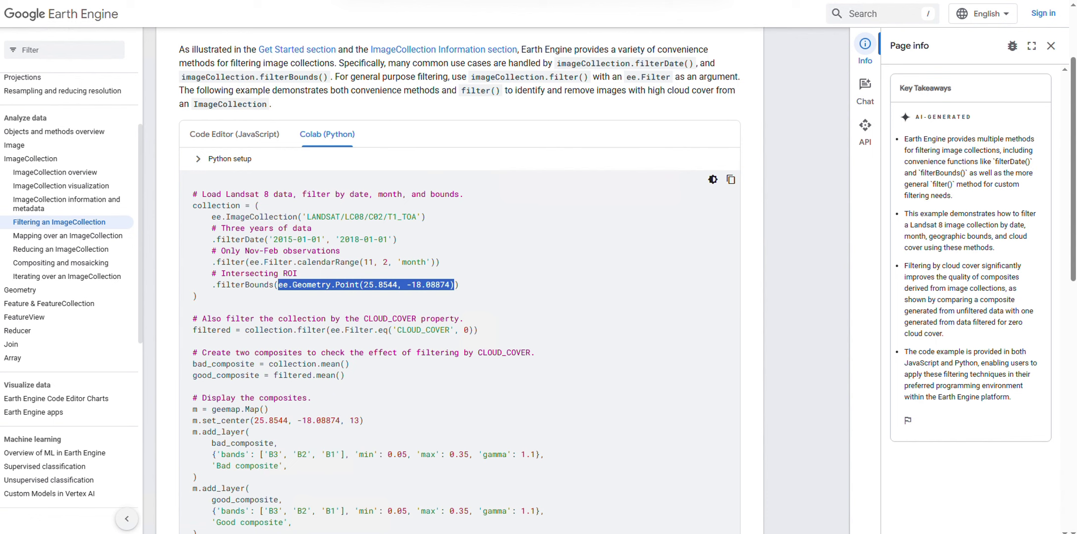
key(alt+Tab)
click(927, 176)
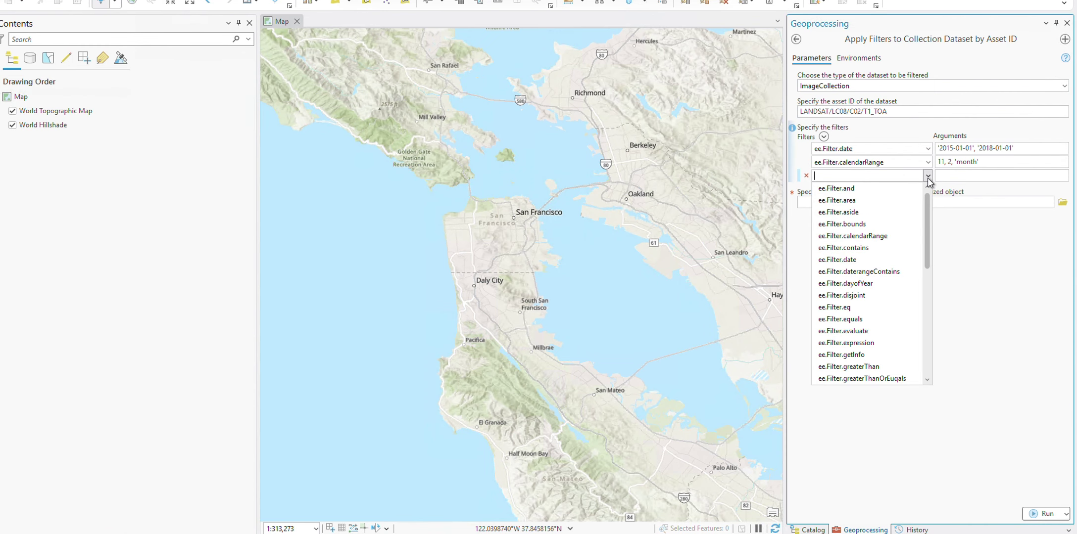
click(854, 224)
click(965, 176)
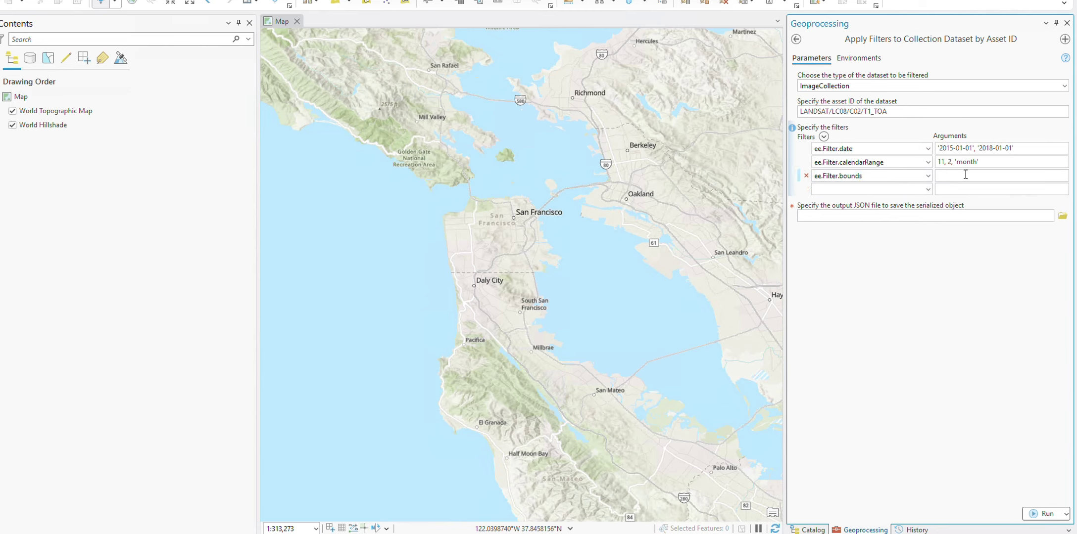
key(ctrl+v)
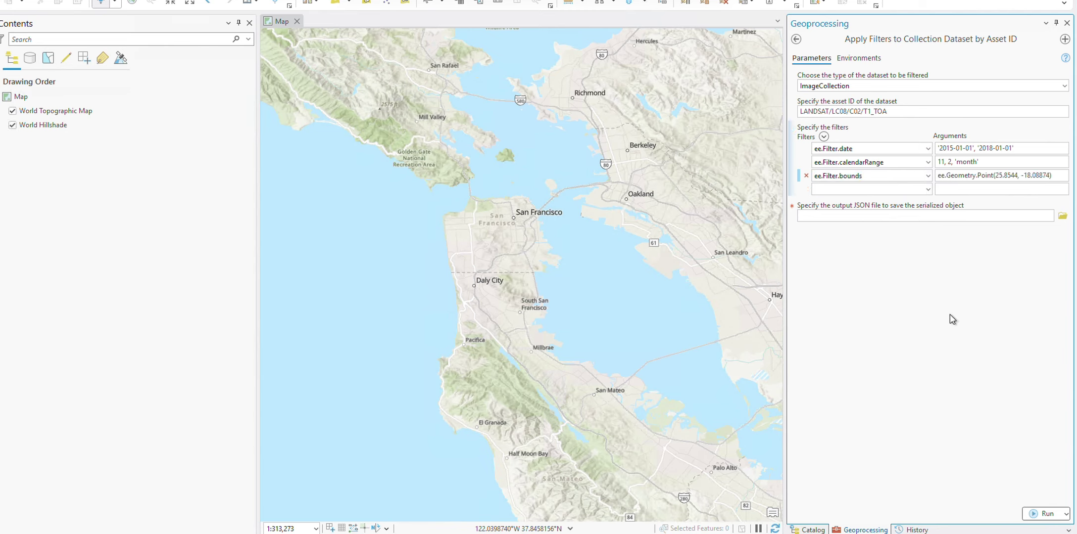
Run the filter tool with landsat_filtered as the output JSON file and open the details of the run.
click(879, 215)
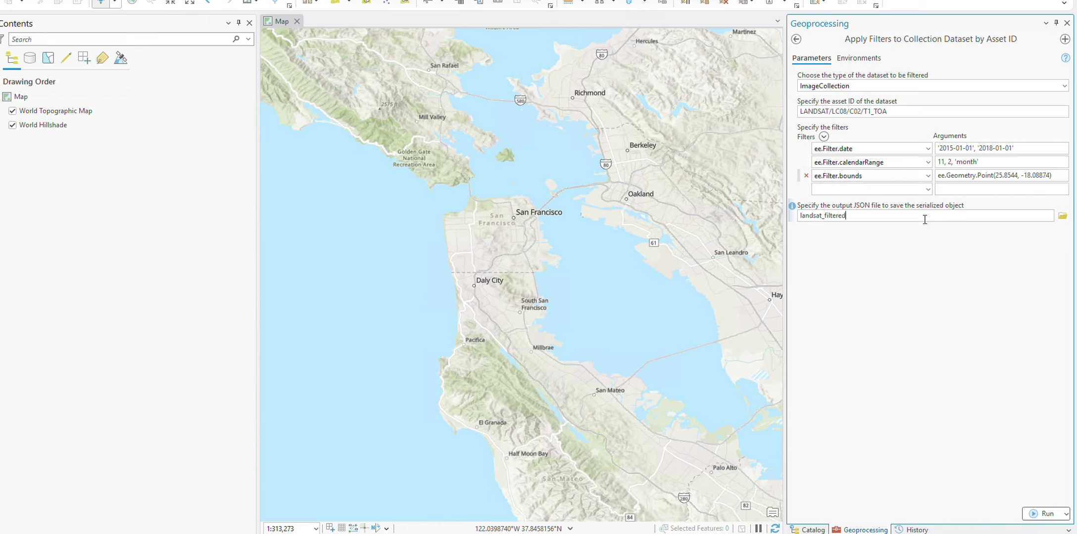
click(907, 276)
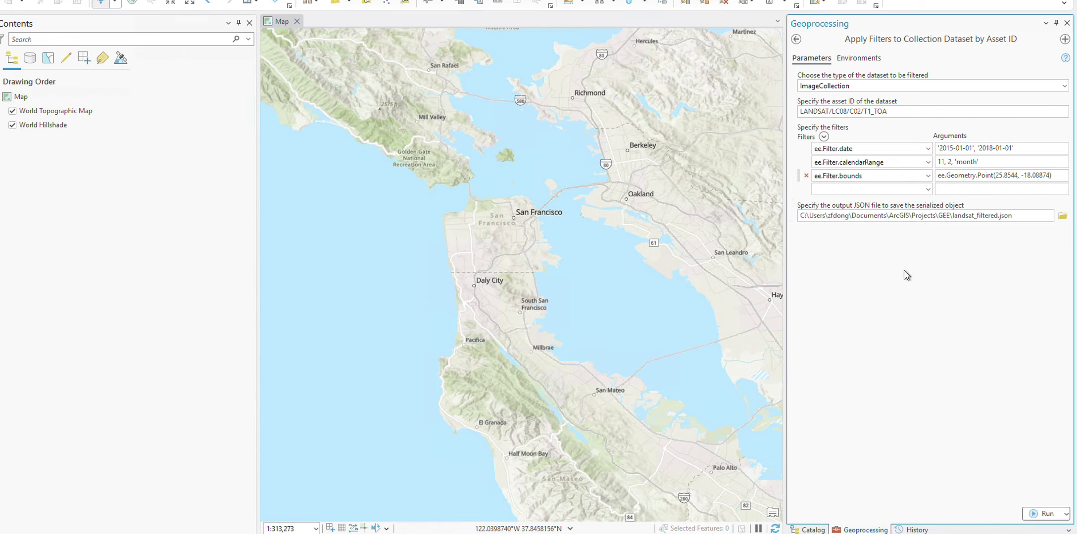
click(1039, 514)
click(822, 516)
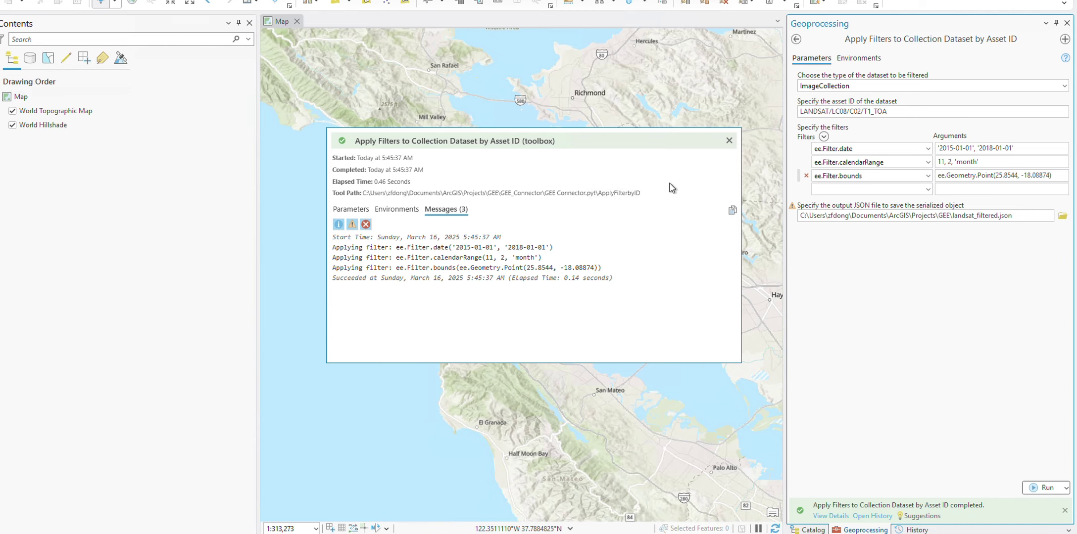
Close the run details, switch to File Explorer and open landsat_filtered in WordPad to examine the serialized filters.
click(729, 141)
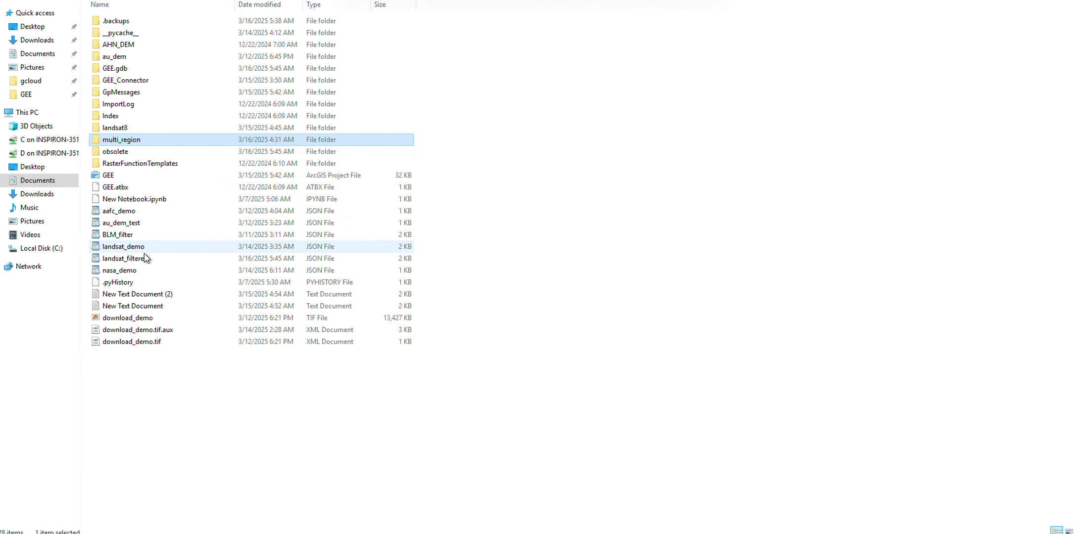
double_click(145, 259)
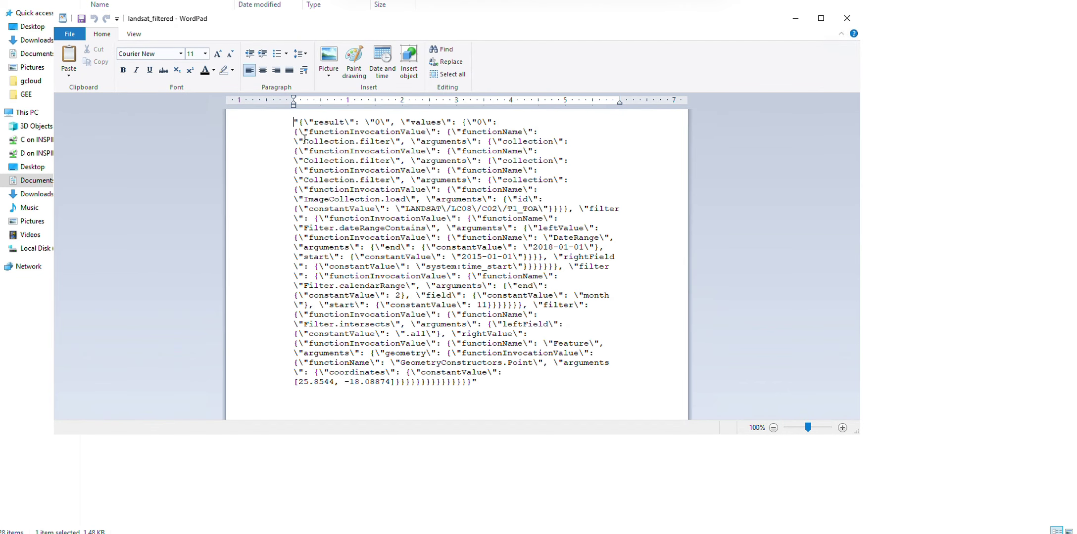
drag(308, 143, 504, 286)
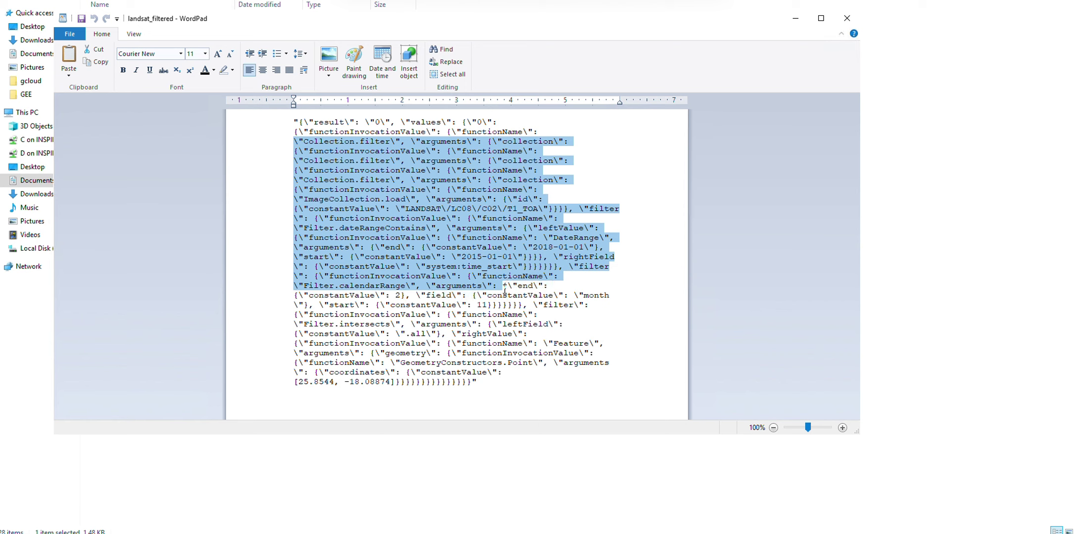
click(427, 296)
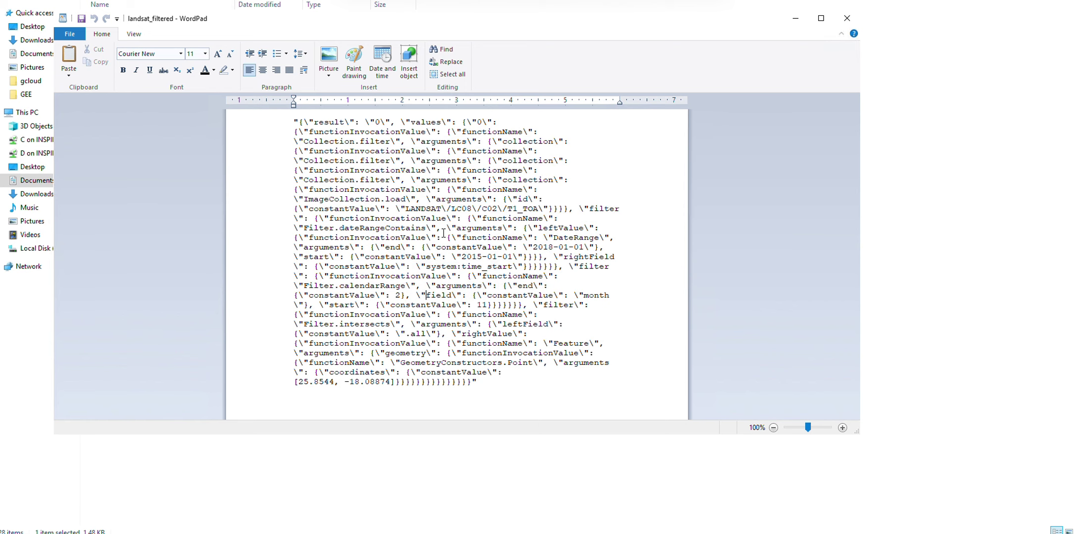
click(847, 19)
Switch to ArcGIS Pro and open the Add Image Collection to Map by Serialized Object tool from the GEE Connector's Data Exploration Tools.
click(177, 532)
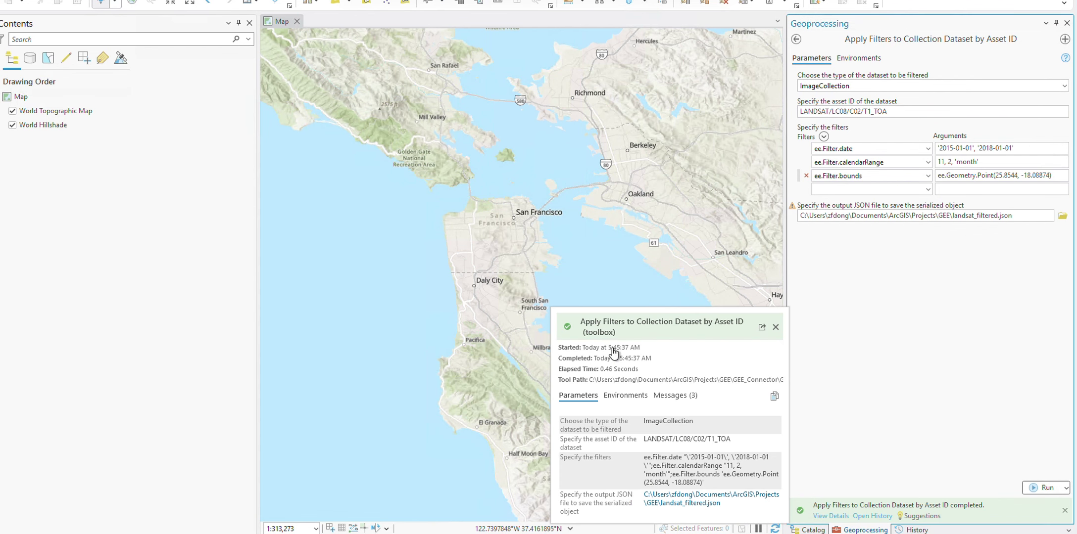
click(809, 529)
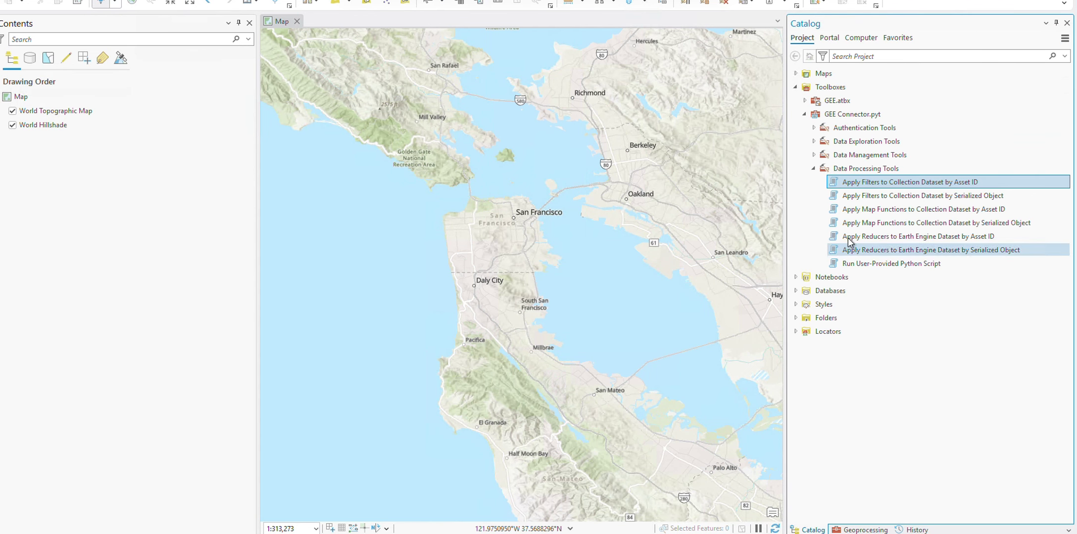
click(813, 169)
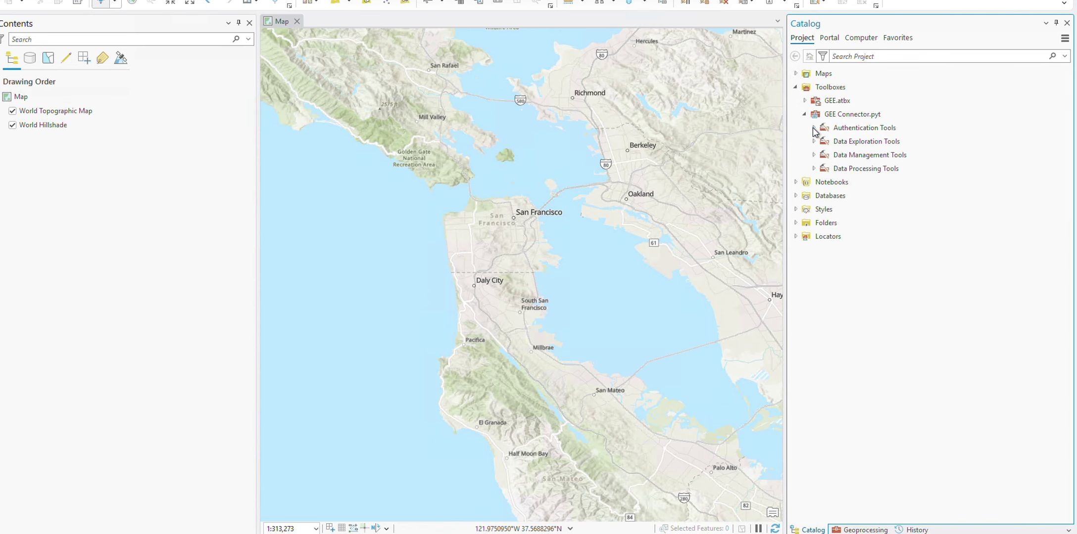
click(814, 142)
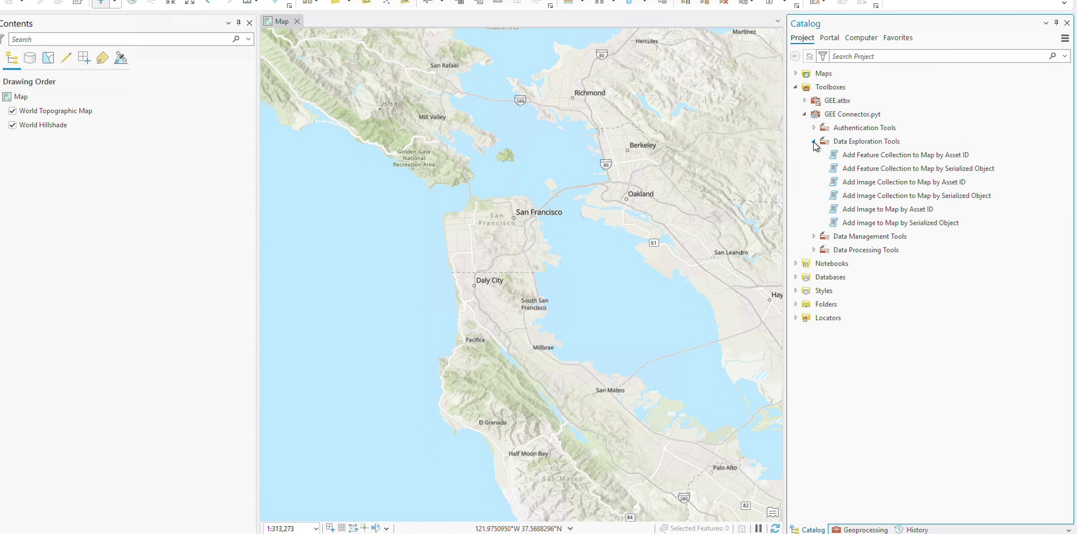
double_click(902, 197)
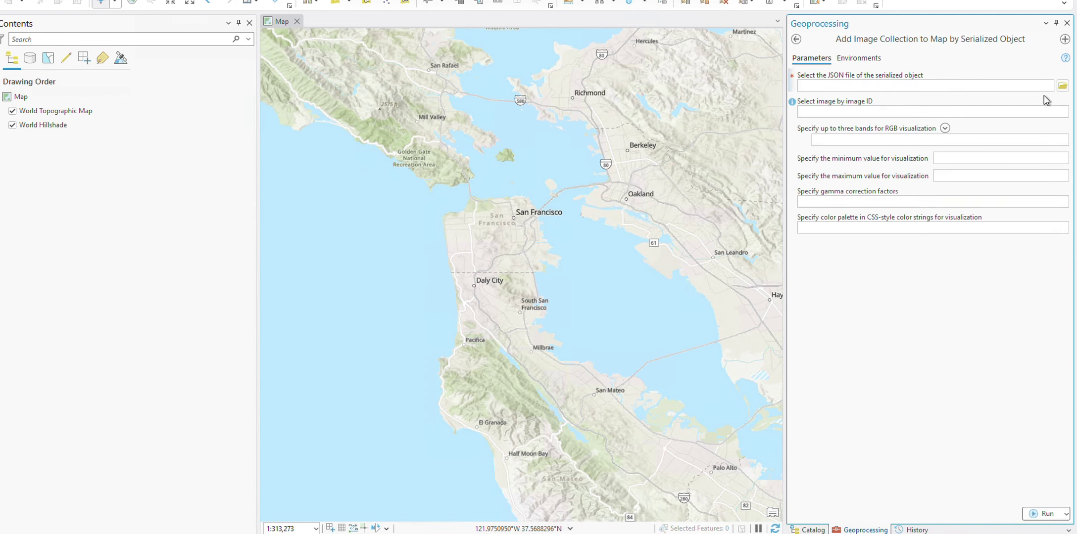
Choose landsat_filtered.json from the GEE folder as the JSON file of the serialized object.
click(1061, 87)
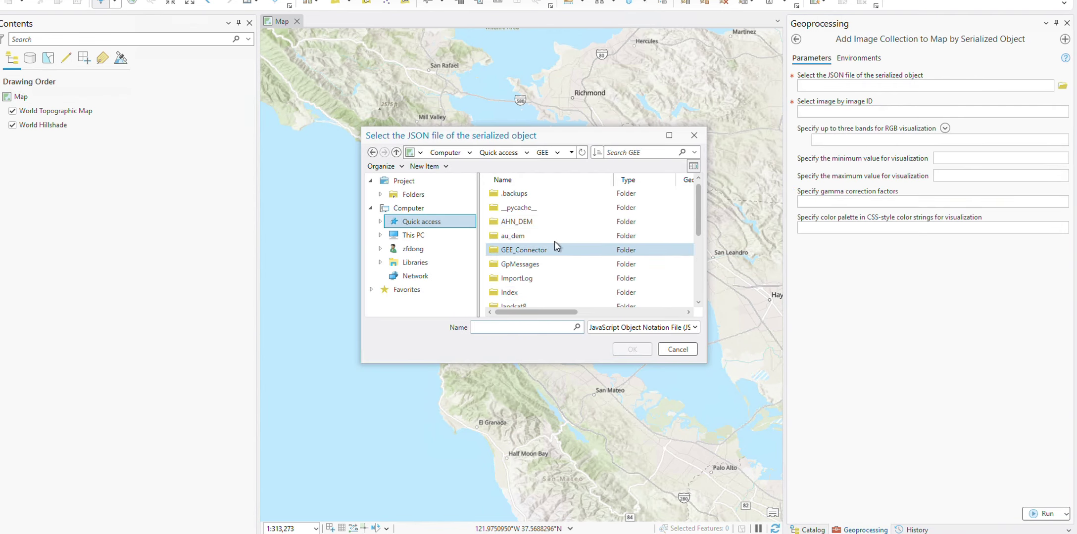
scroll(554, 241, down, 2)
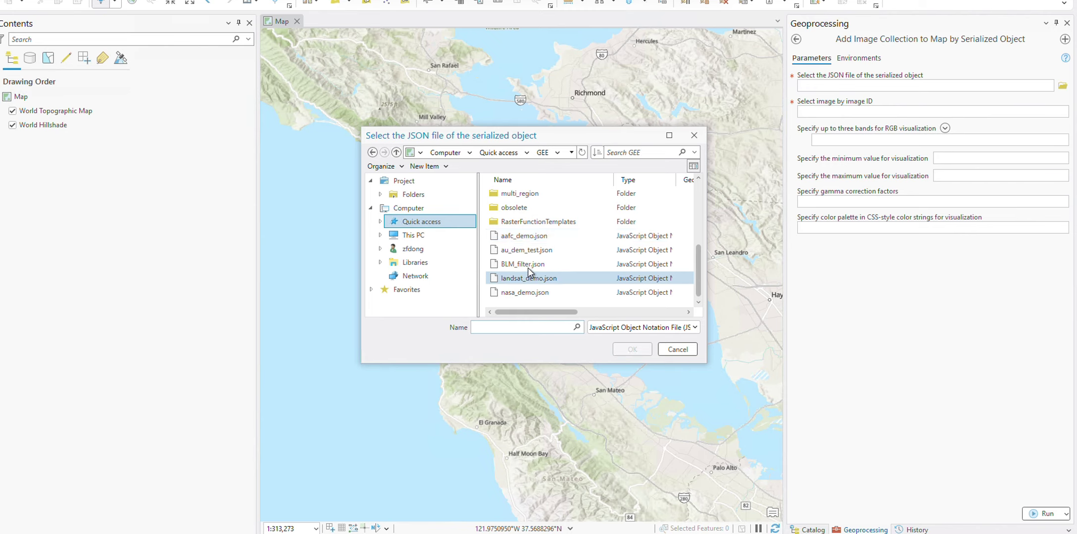
scroll(529, 271, up, 1)
scroll(529, 271, up, 2)
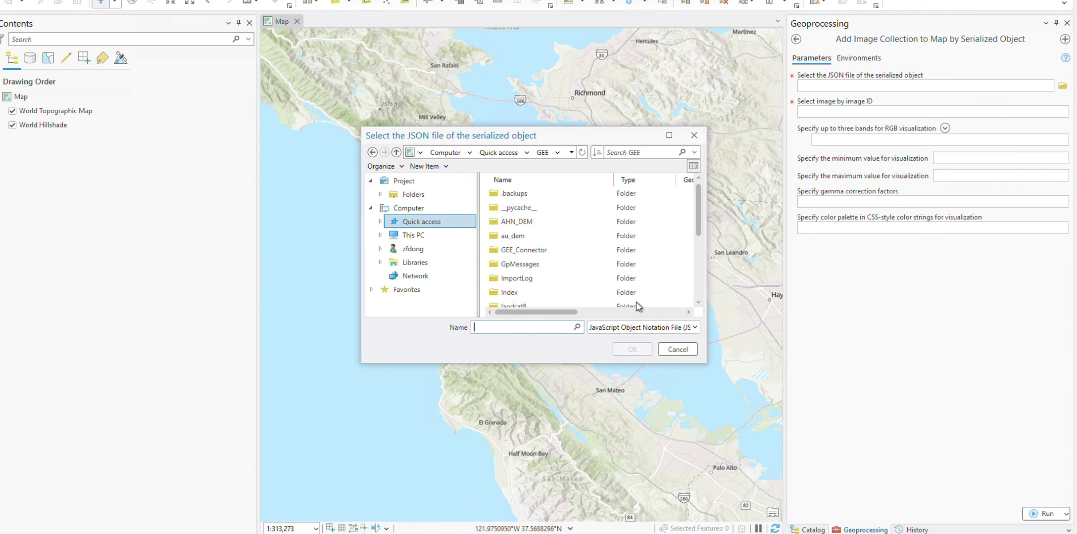
click(584, 153)
scroll(593, 226, down, 3)
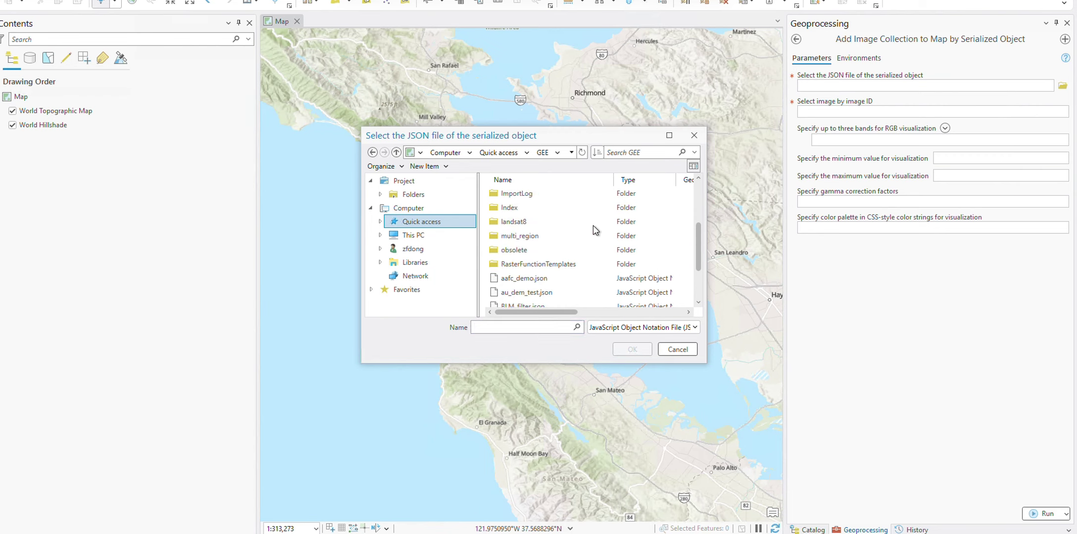
click(548, 292)
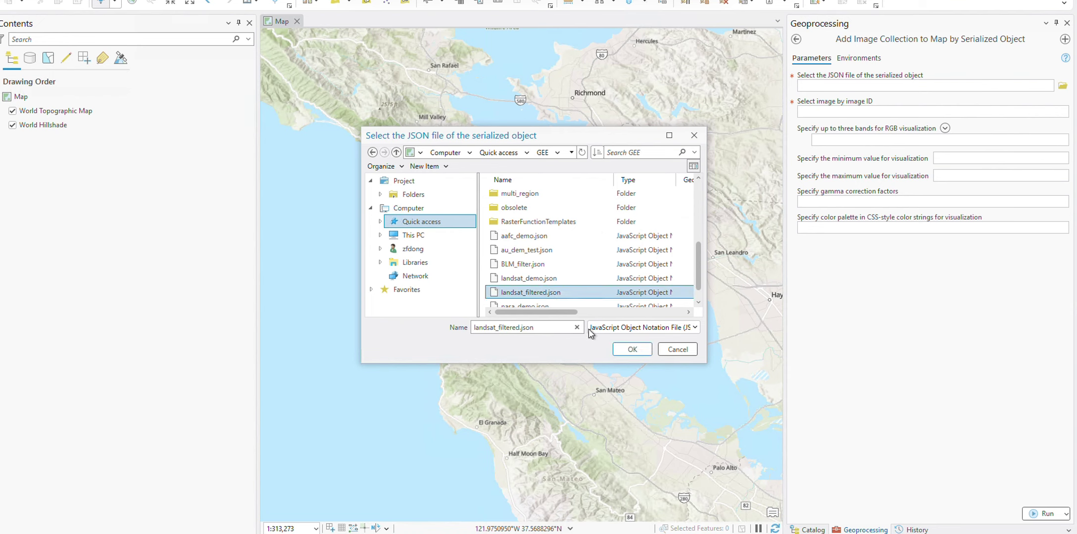
click(632, 349)
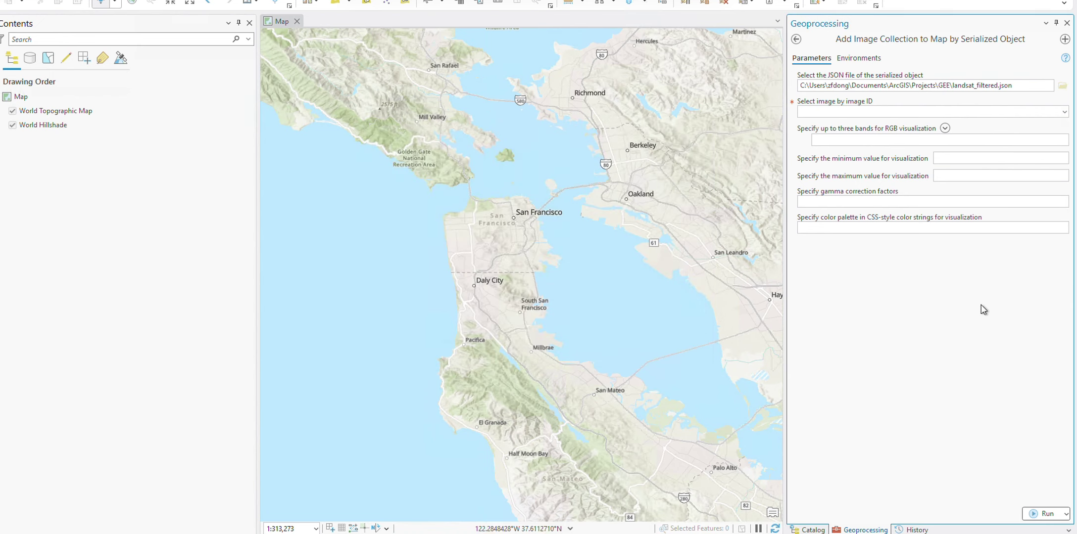
Look through the image IDs of the filtered collection and select LC08_173072_20150108.
click(1064, 112)
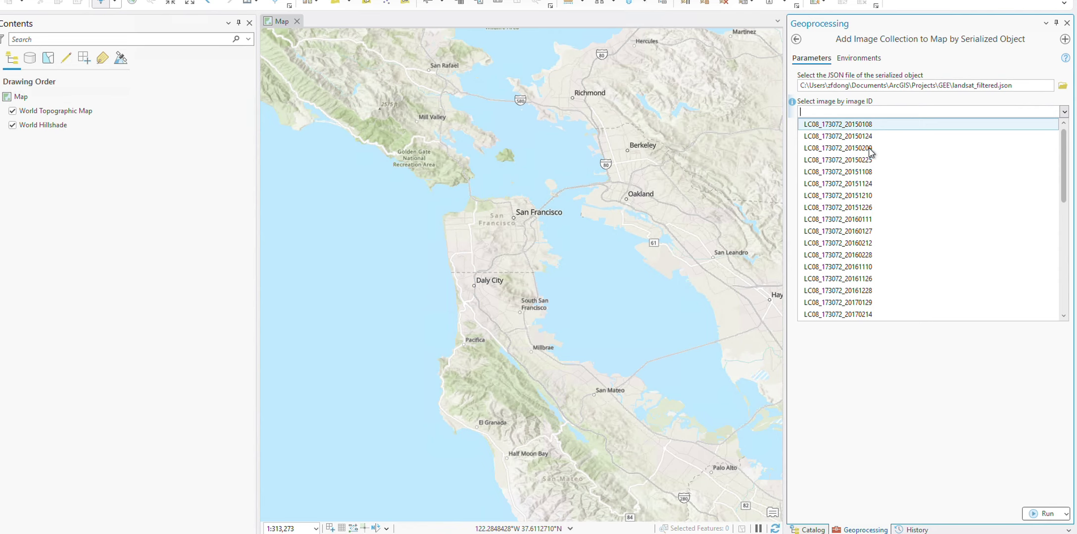
scroll(877, 163, down, 8)
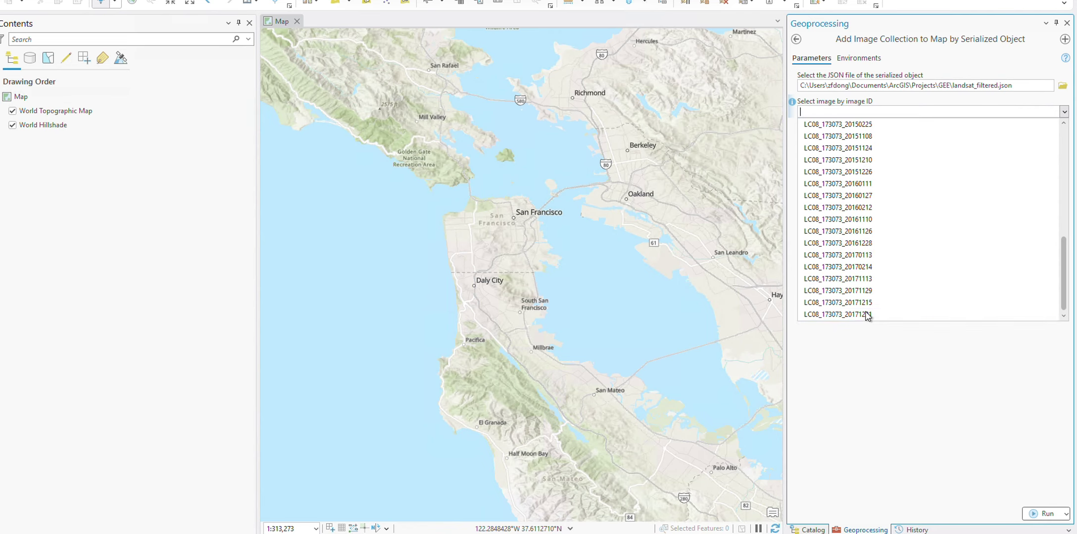
scroll(868, 292, up, 8)
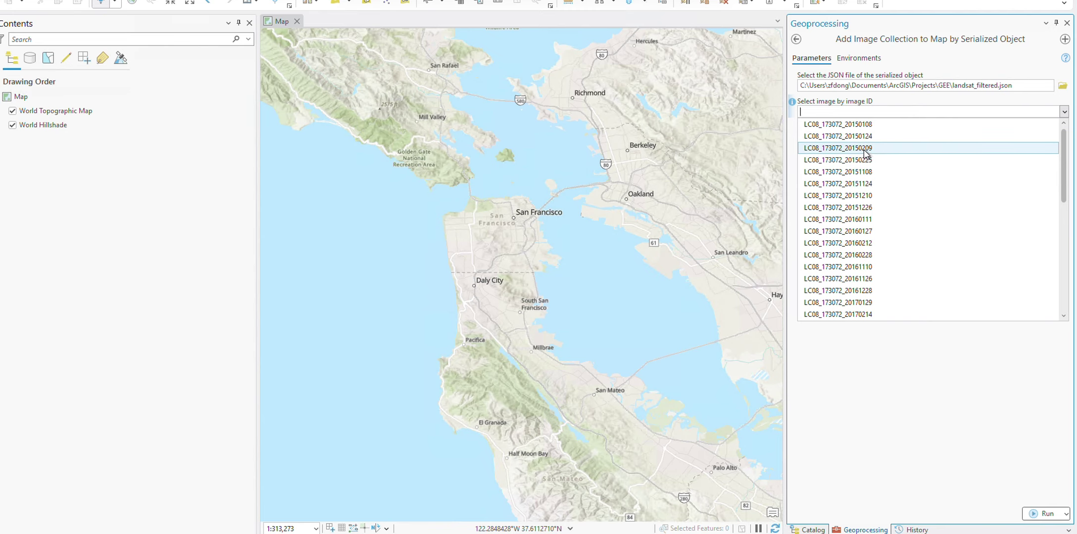
scroll(865, 248, down, 2)
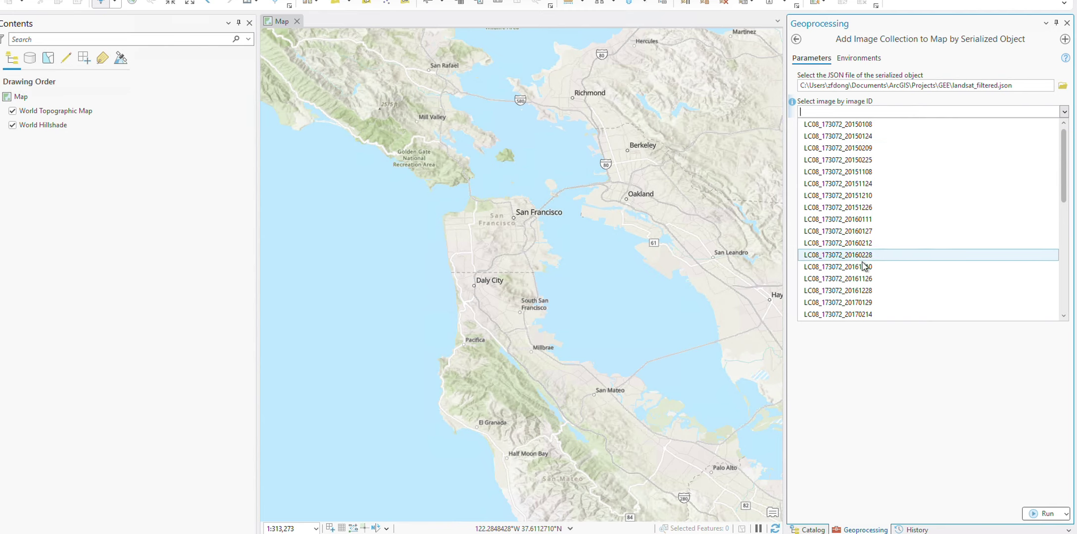
scroll(864, 271, down, 6)
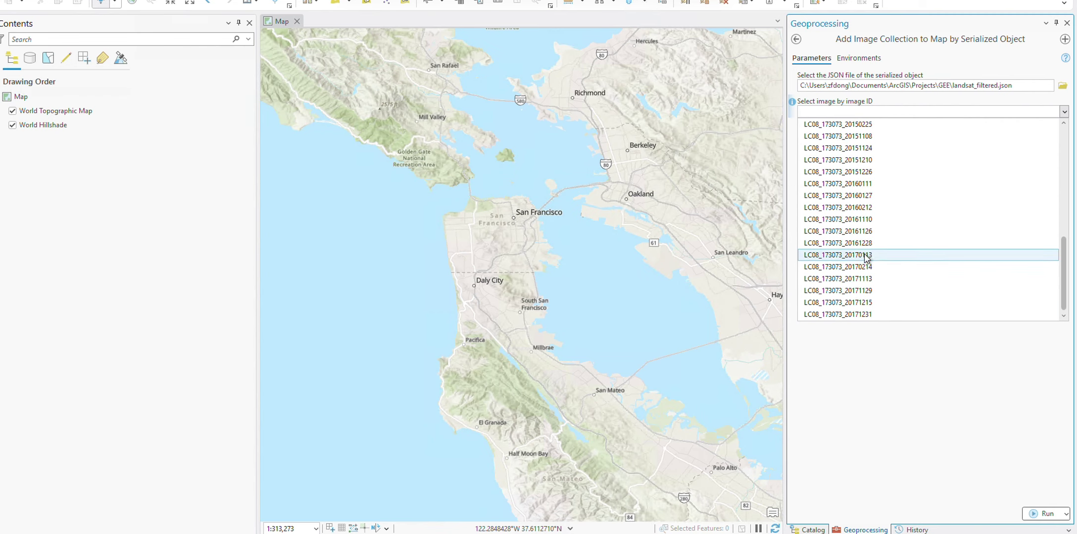
scroll(865, 144, up, 9)
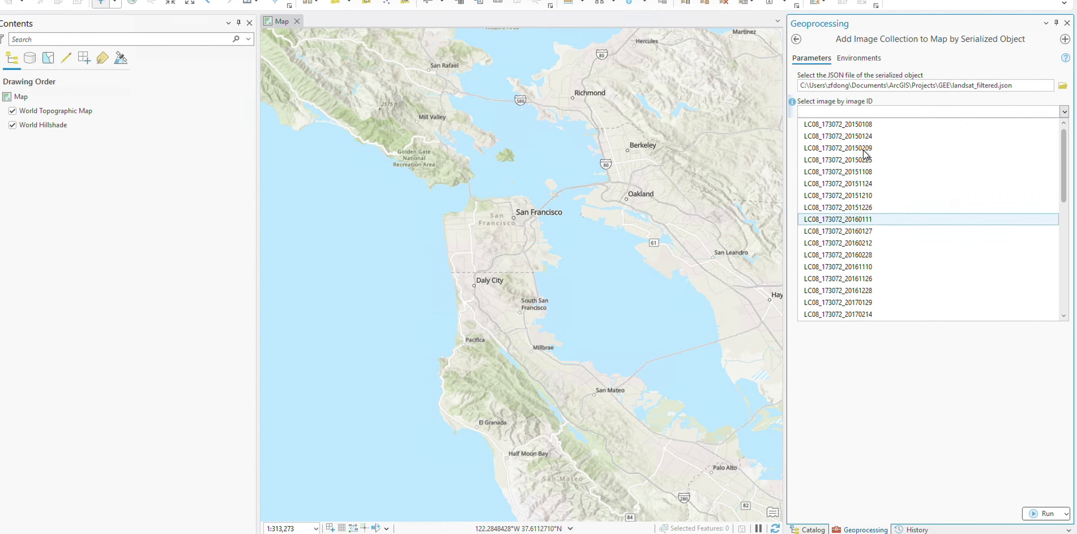
click(865, 124)
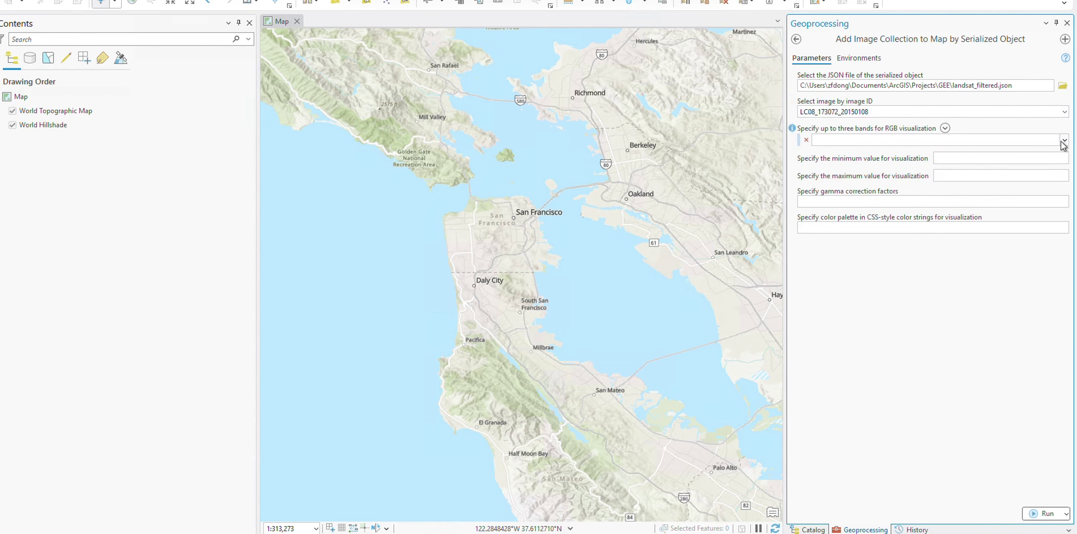
Specify bands B4, B3 and B2 in that order for the RGB visualization.
click(1064, 141)
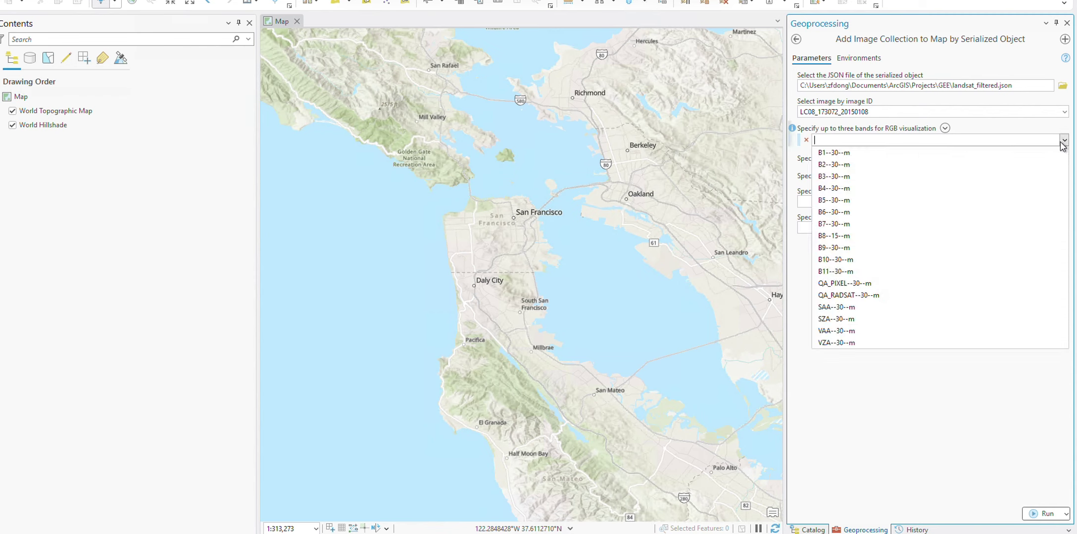
click(834, 188)
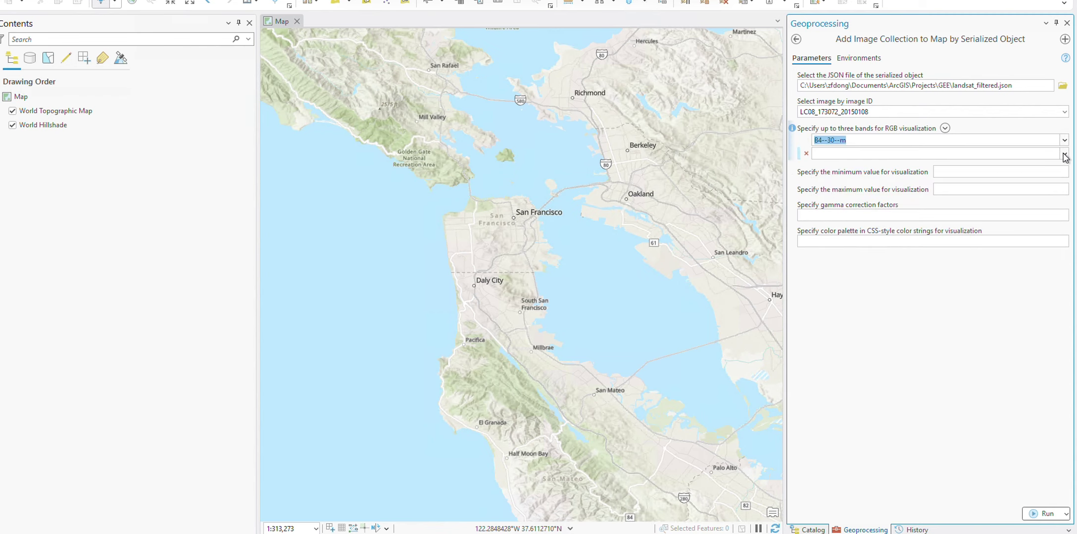
click(1063, 154)
click(861, 191)
click(1063, 167)
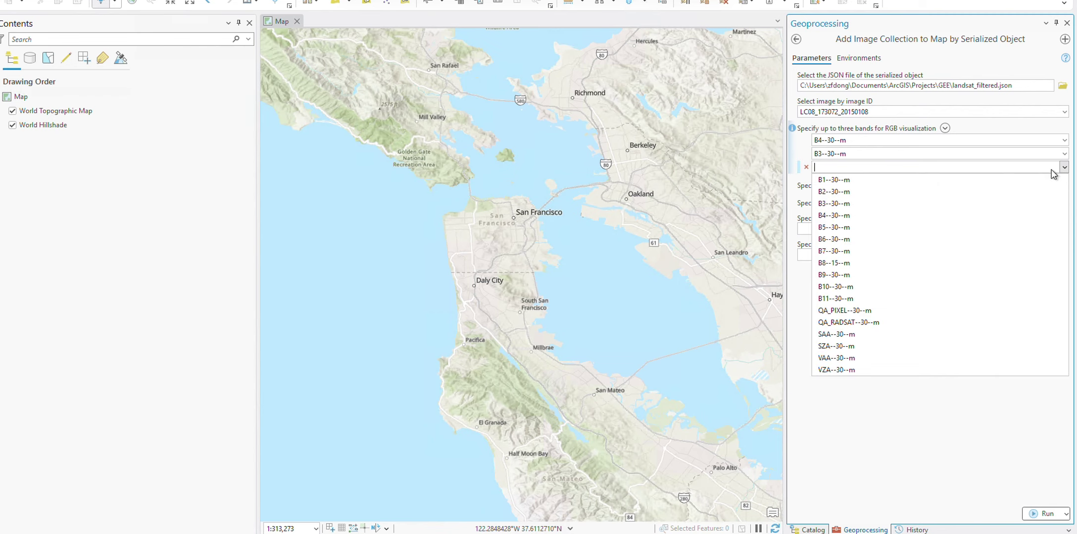
click(841, 196)
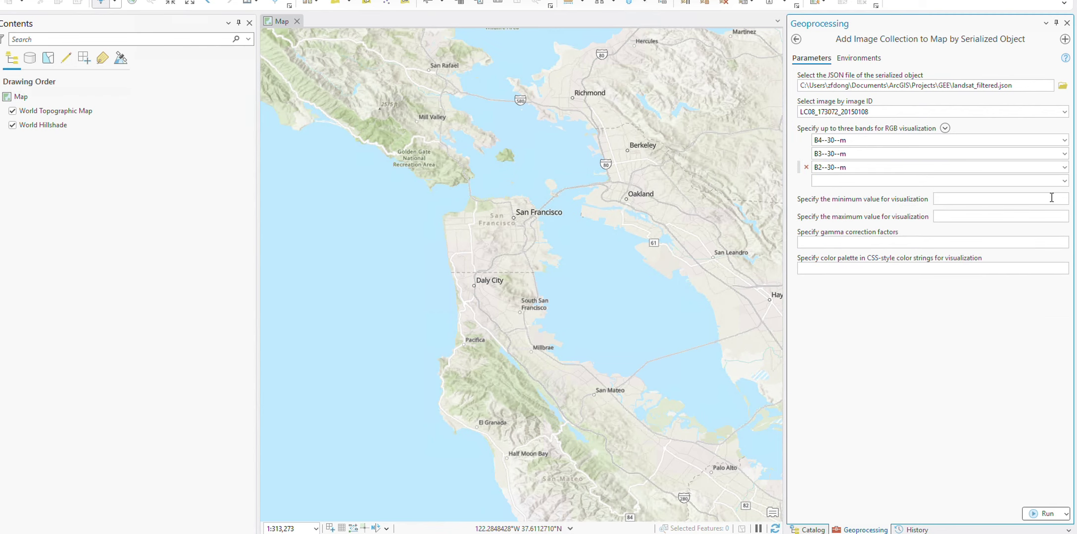
Set the visualization minimum to 0 and maximum to 0.4, run the tool and view where the image lies on the map.
click(958, 200)
click(1043, 514)
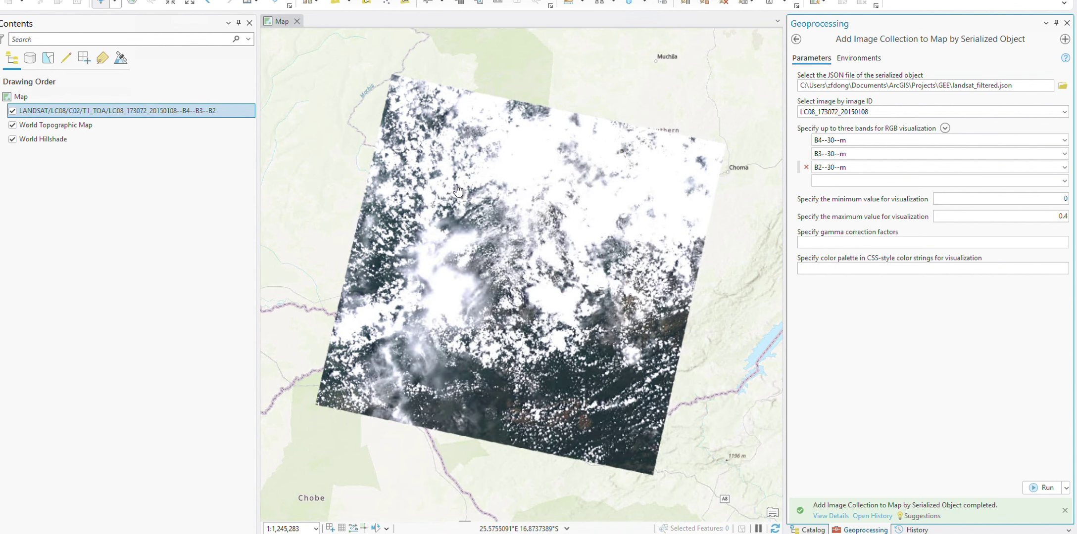
scroll(458, 190, down, 4)
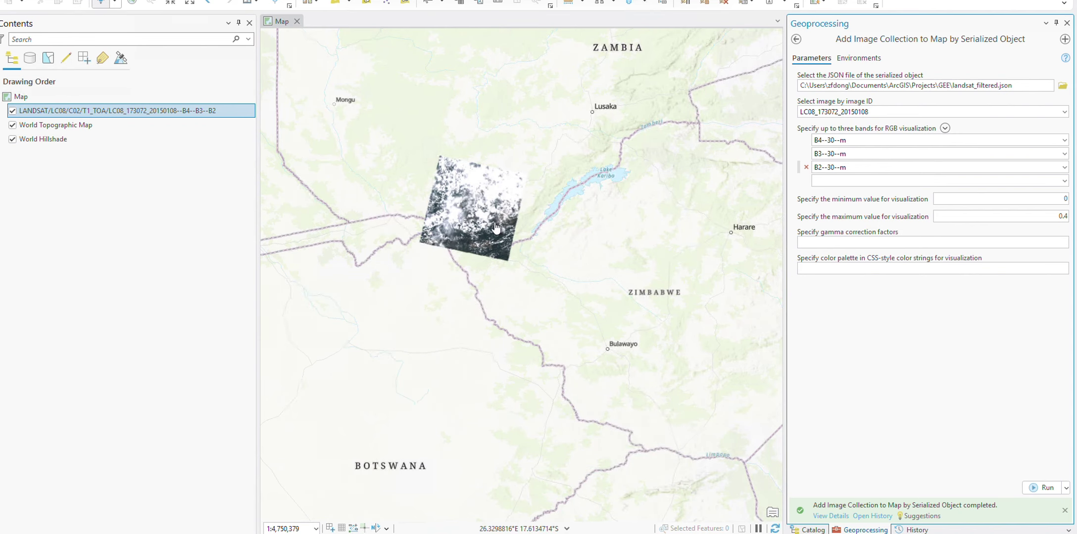
scroll(496, 228, down, 2)
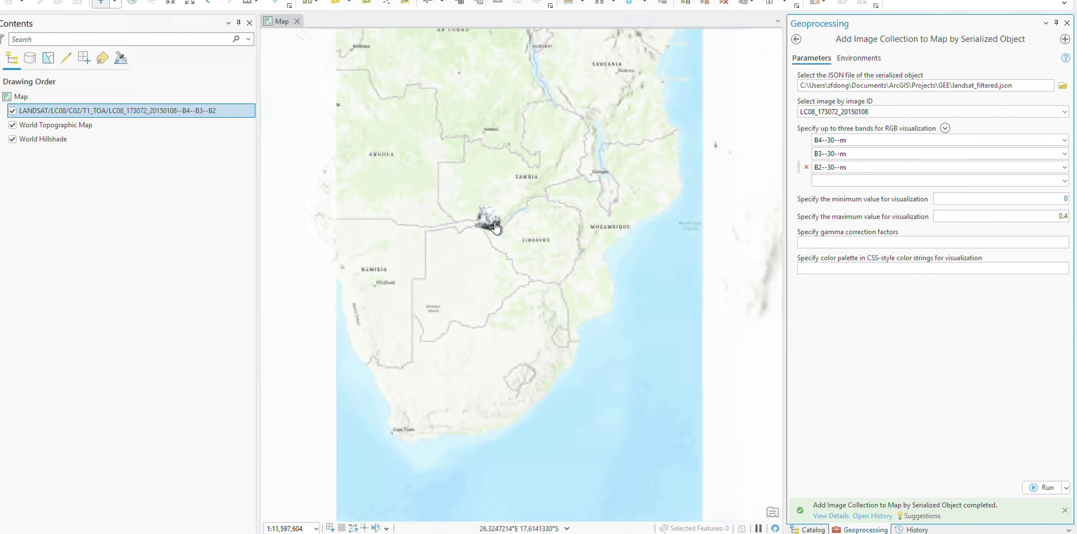
scroll(496, 228, down, 2)
scroll(496, 228, up, 4)
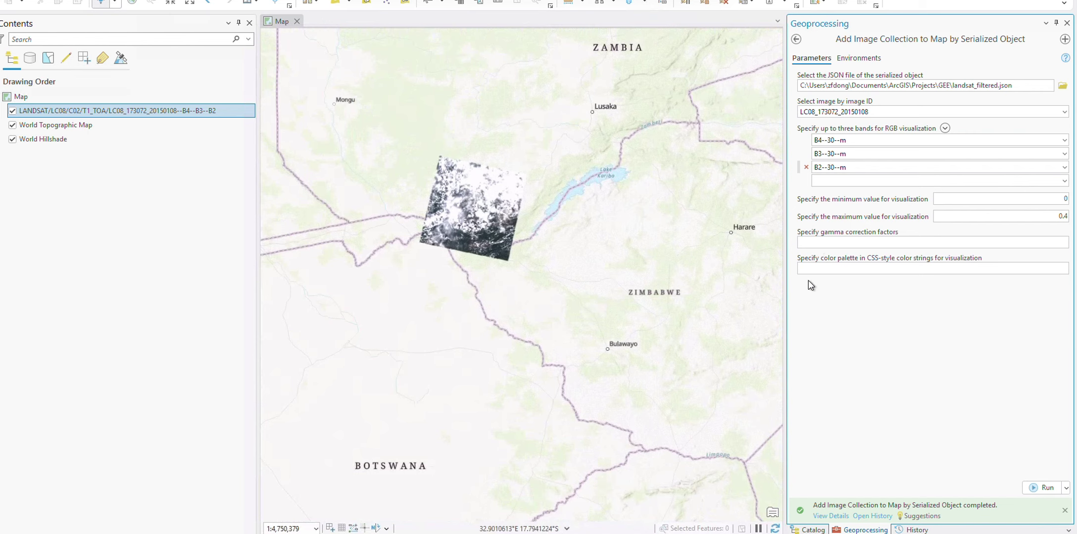
Collapse the Data Exploration Tools and expand the Data Processing Tools in the GEE Connector toolbox of the project catalog.
click(808, 530)
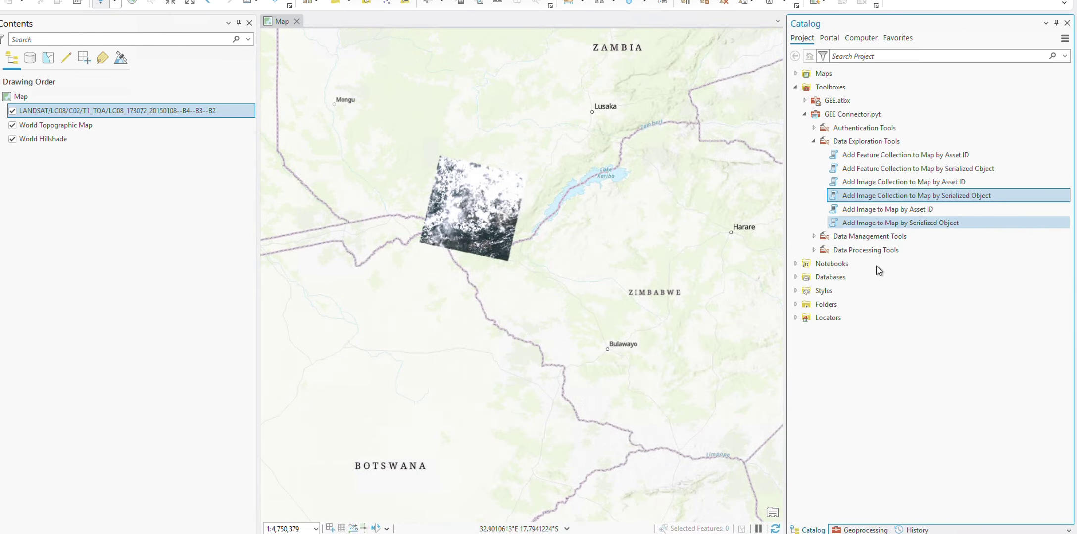
click(813, 141)
click(813, 168)
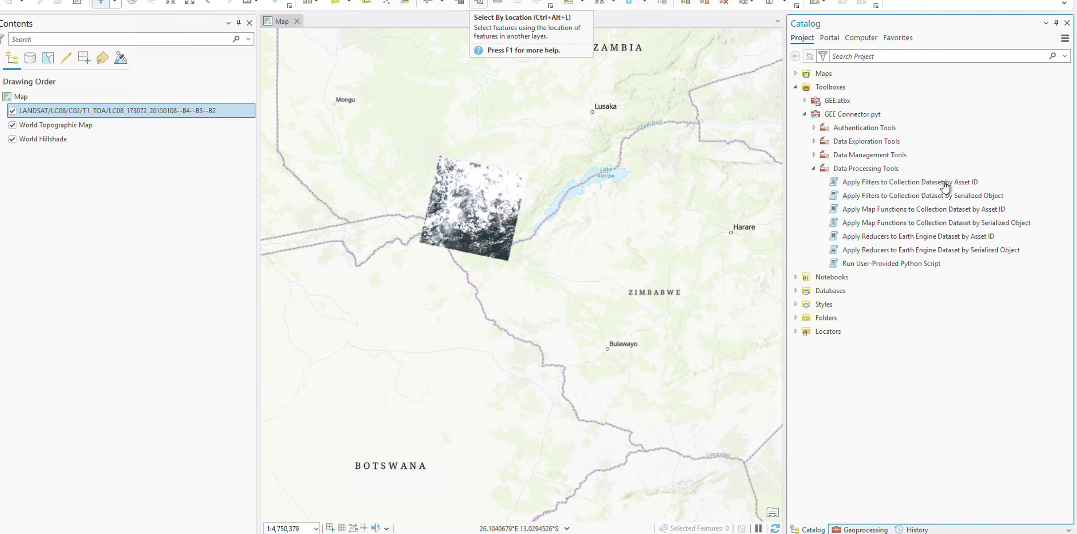
Switch to the Earth Engine guide in the browser and open the page on filtering a FeatureCollection.
key(alt+Tab)
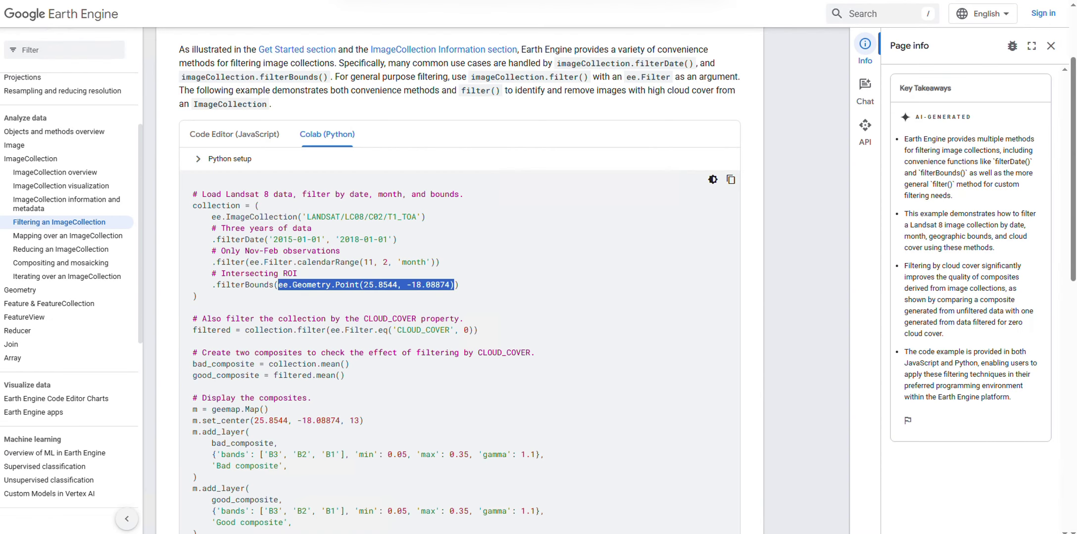
click(49, 308)
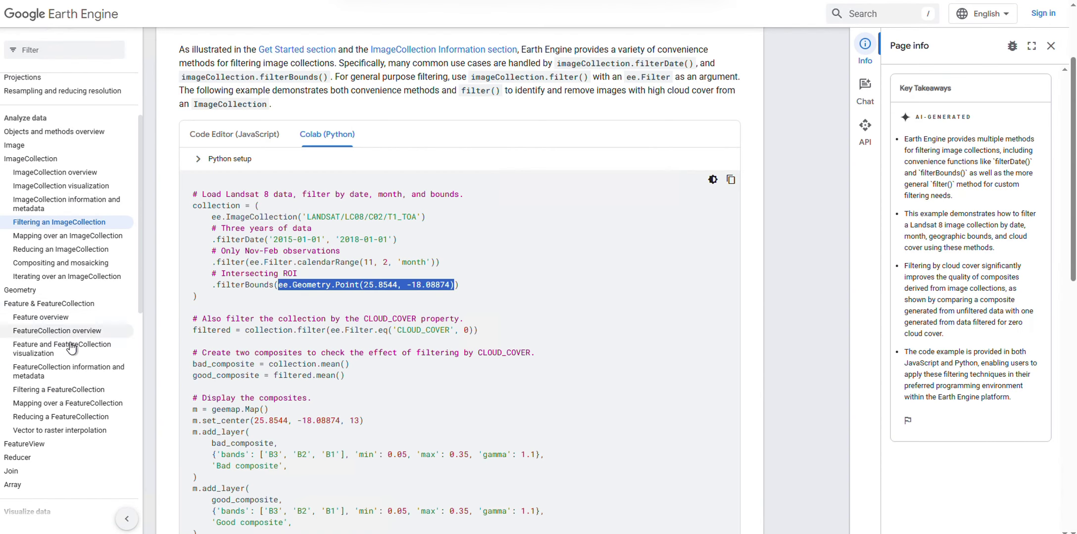
click(69, 391)
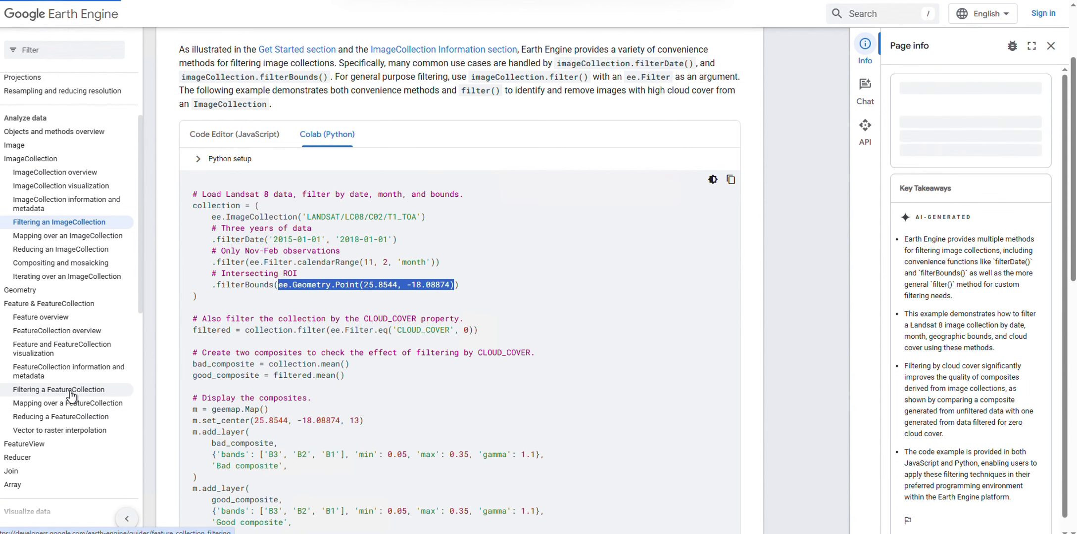
Switch back to ArcGIS Pro, open the Apply Filters to Collection Dataset by Asset ID tool and set the dataset type to FeatureCollection.
scroll(467, 276, down, 1)
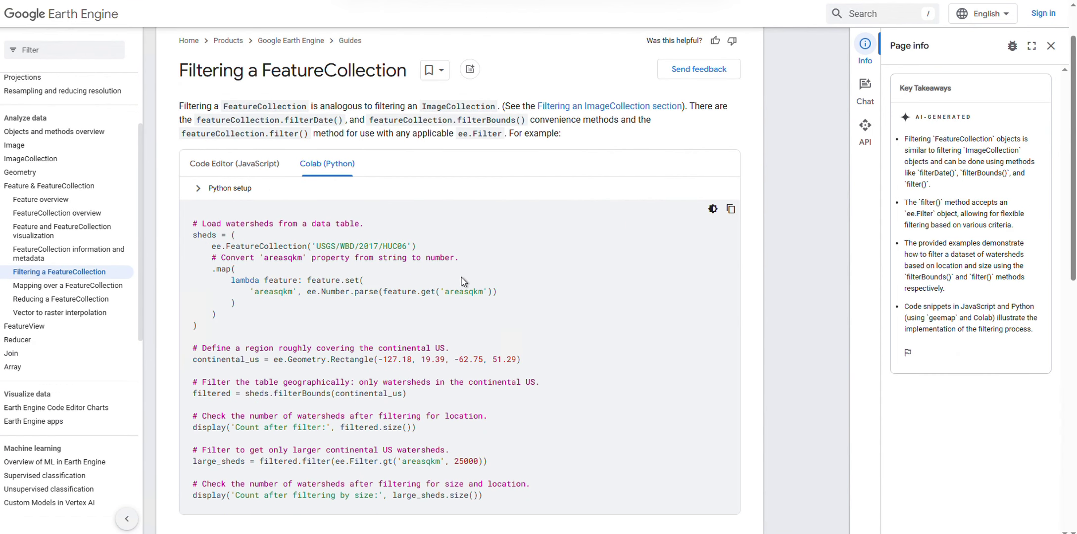
scroll(354, 334, down, 1)
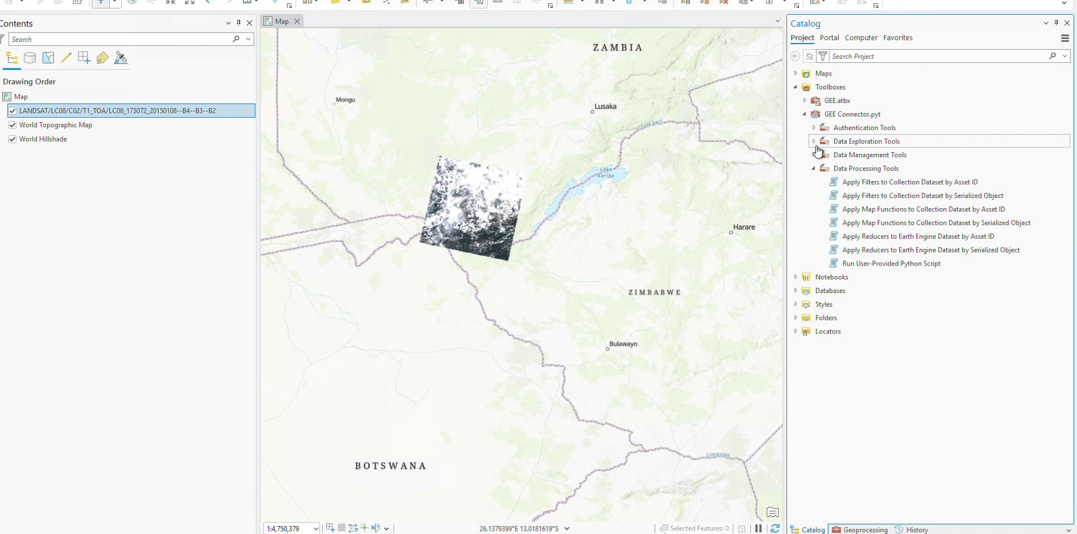
double_click(899, 184)
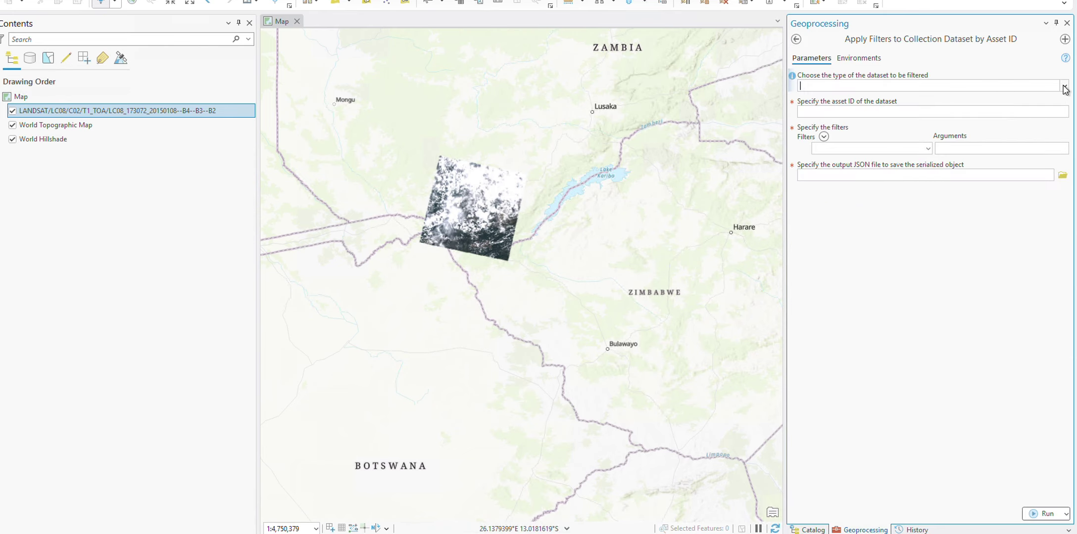
click(1064, 87)
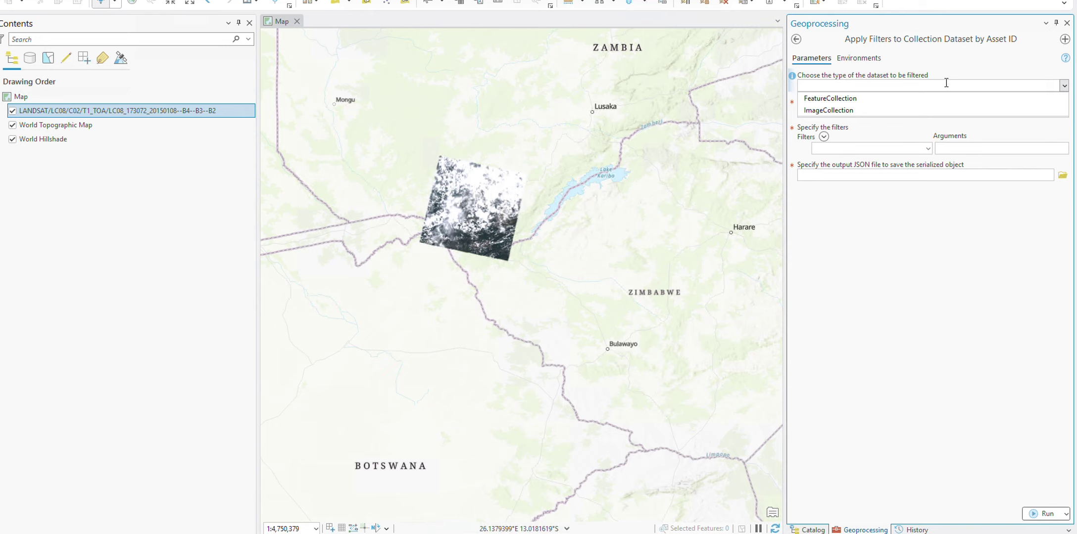
click(848, 98)
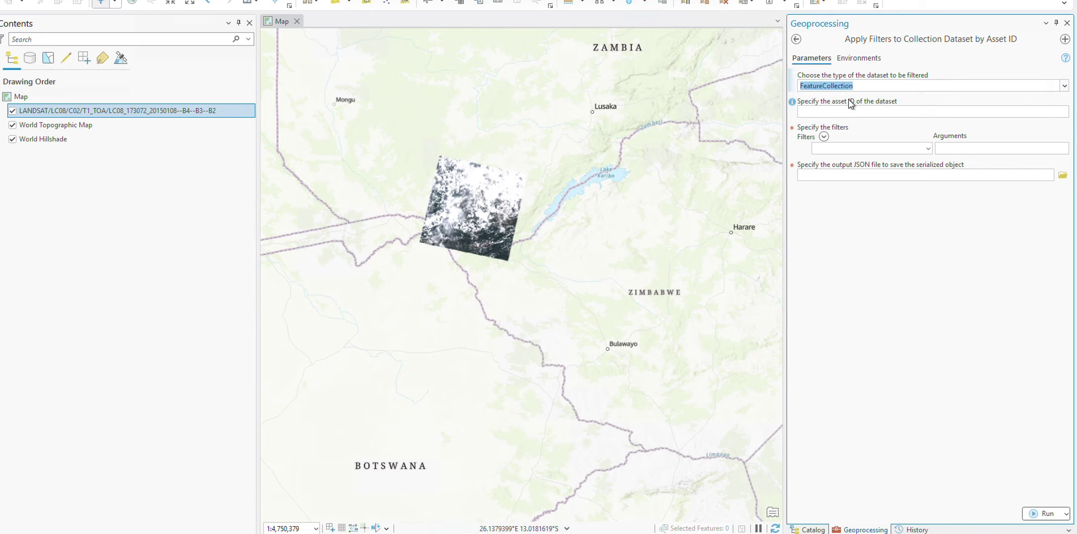
Copy the asset ID USGS/WBD/2017/HUC06 from the Earth Engine guide's example and enter it as the dataset's asset ID in the filter tool.
click(995, 113)
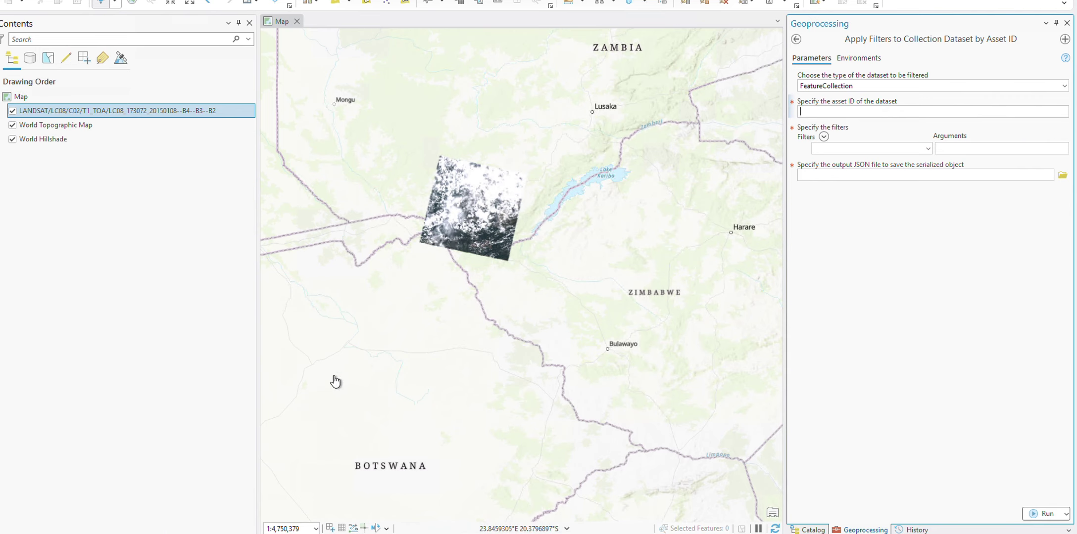
click(167, 533)
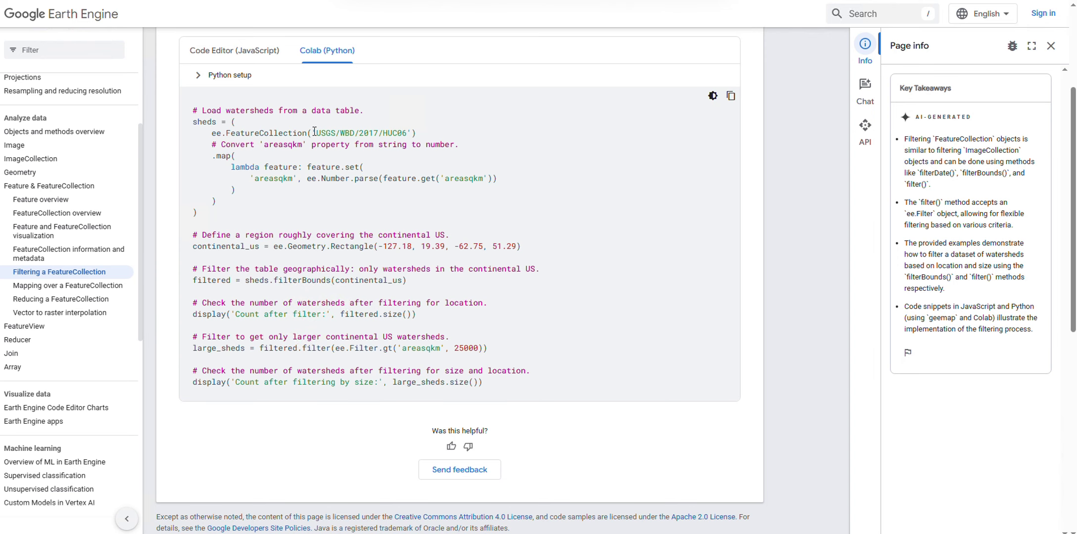
drag(317, 133, 405, 133)
key(ctrl+c)
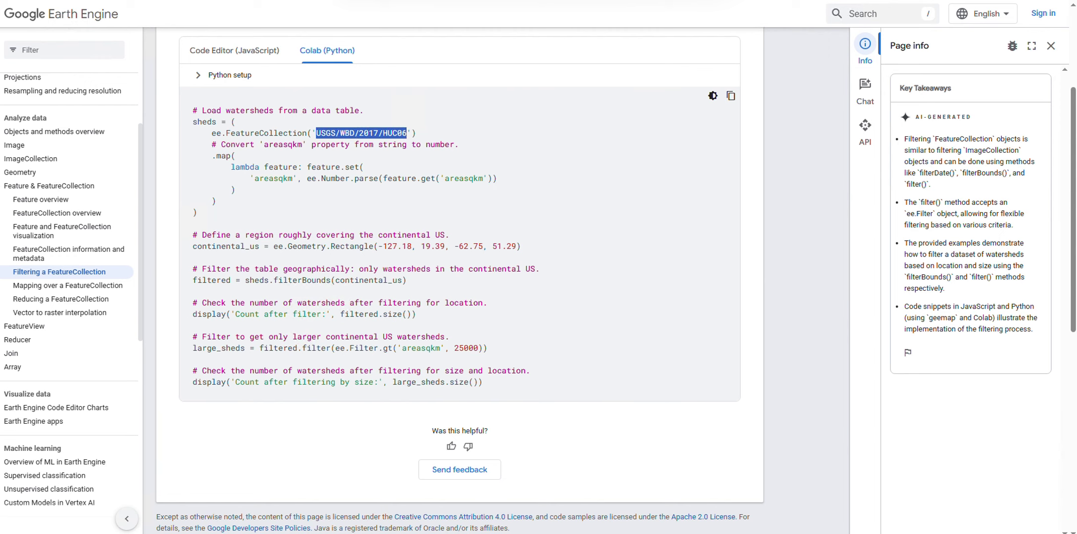
click(128, 533)
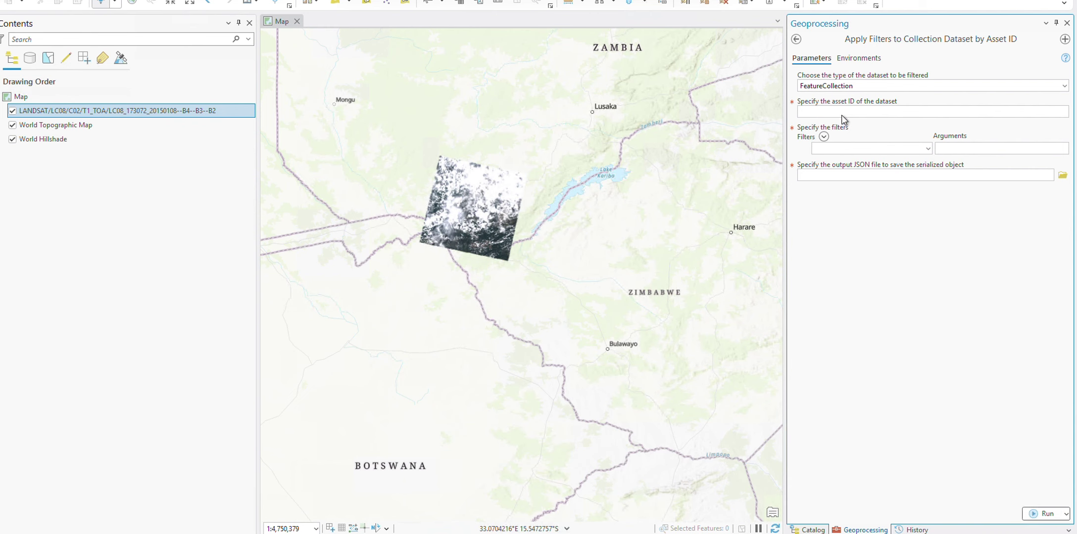
click(842, 112)
key(ctrl+v)
click(862, 250)
Add an ee.Filter.bounds filter with the argument ee.Geometry.Rectangle(-127.18, 19.39, -62.75, 51.29) copied from the Earth Engine guide.
click(190, 533)
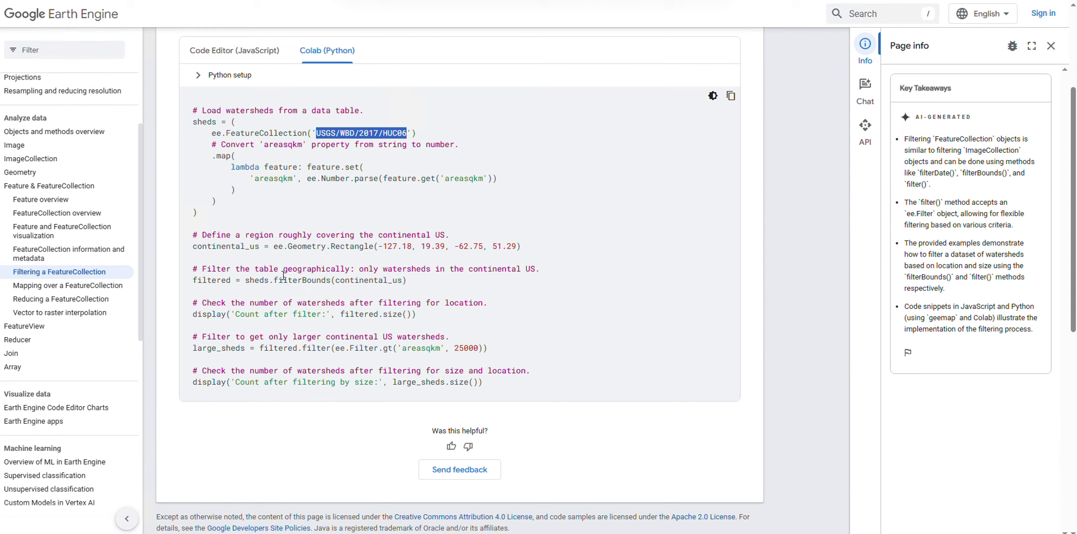
drag(279, 247, 532, 253)
key(ctrl+c)
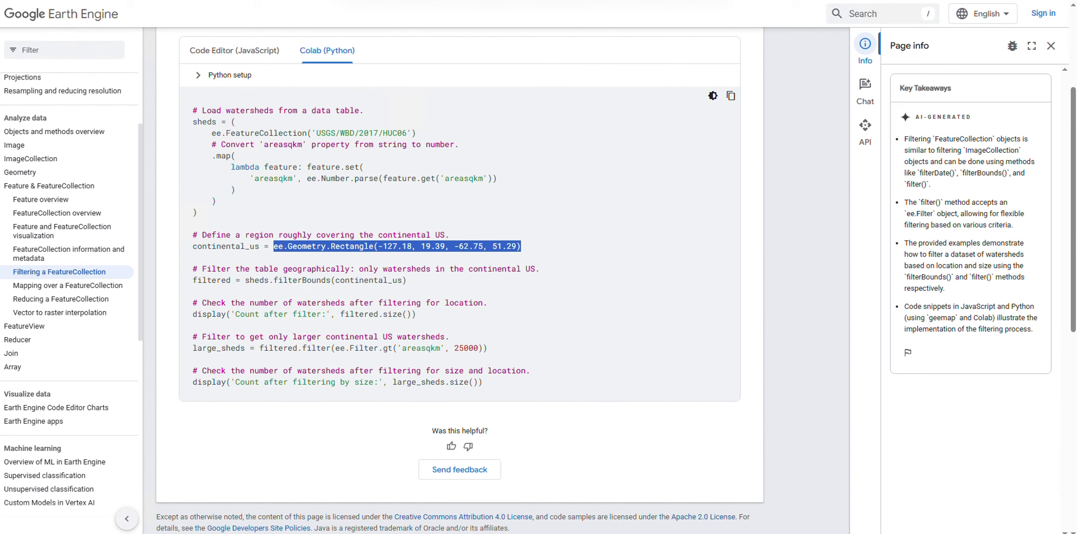
key(alt+Tab)
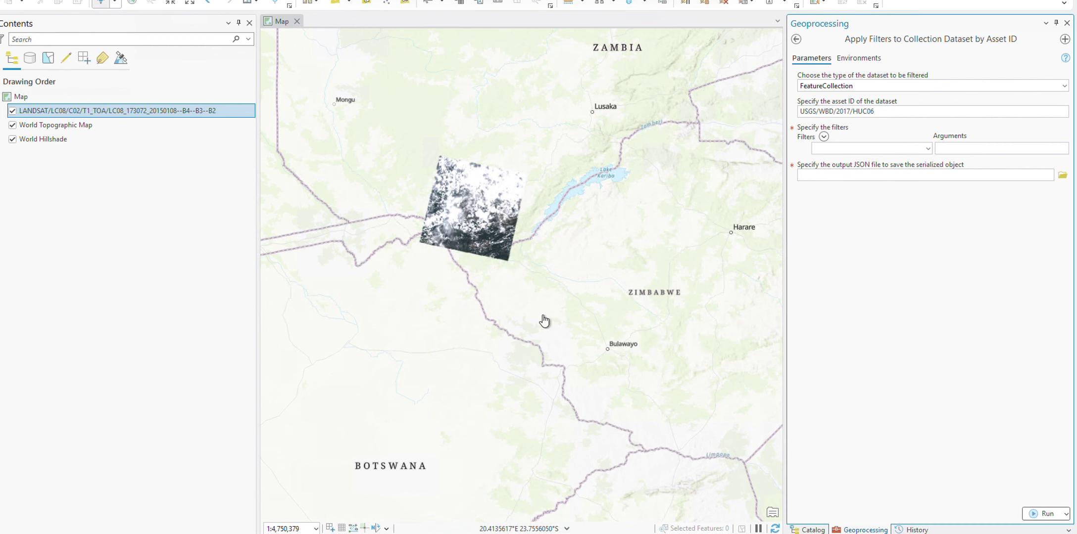
click(927, 148)
click(864, 197)
click(958, 149)
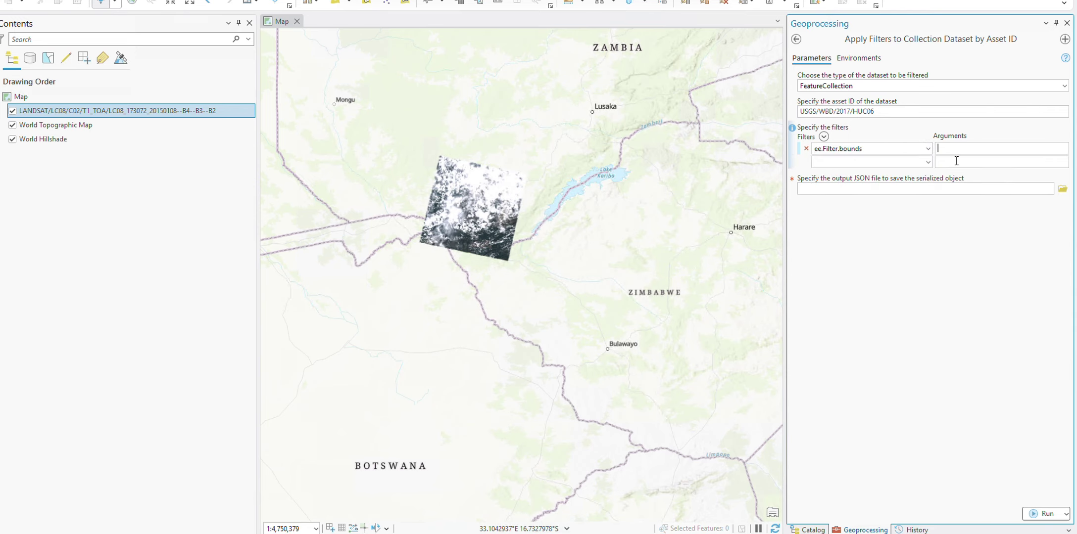
key(ctrl+v)
Set the output JSON file to usgs_wbd_filtered.json in the GEE project folder and run the filter tool.
click(863, 186)
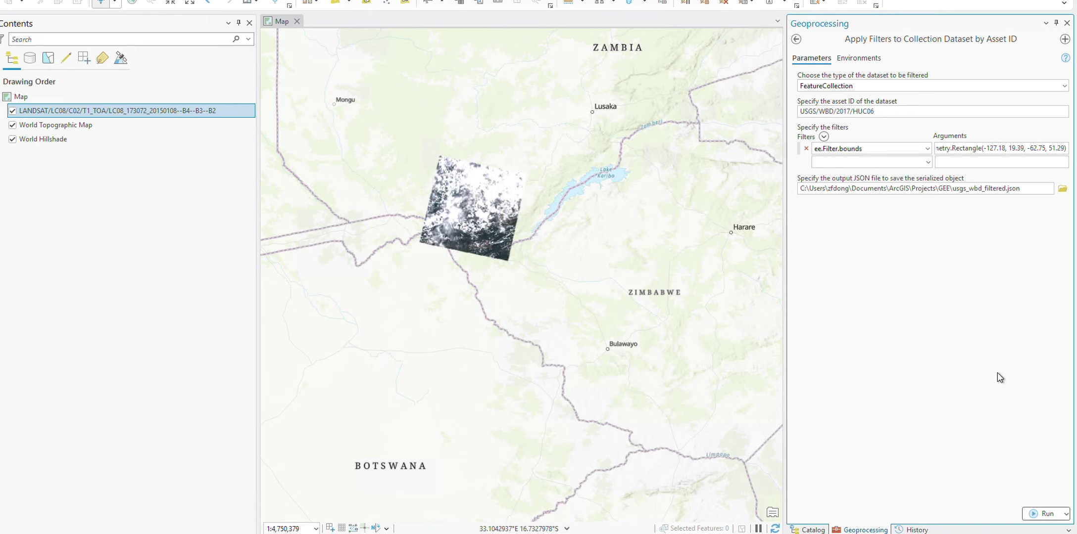
click(1047, 514)
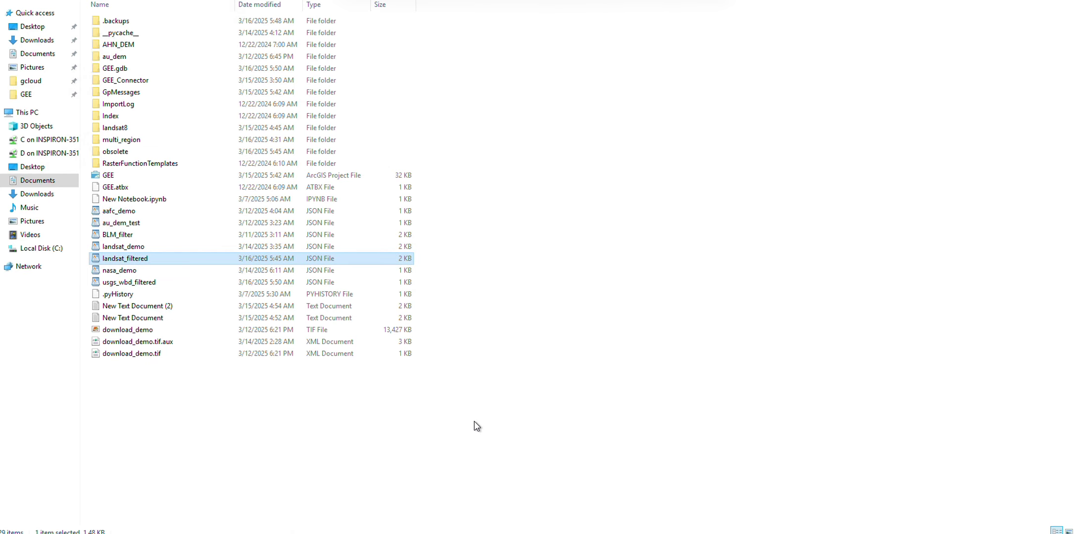
Open usgs_wbd_filtered.json from the project folder, examine the filter's polygon coordinates in the serialized object and close the file.
double_click(145, 285)
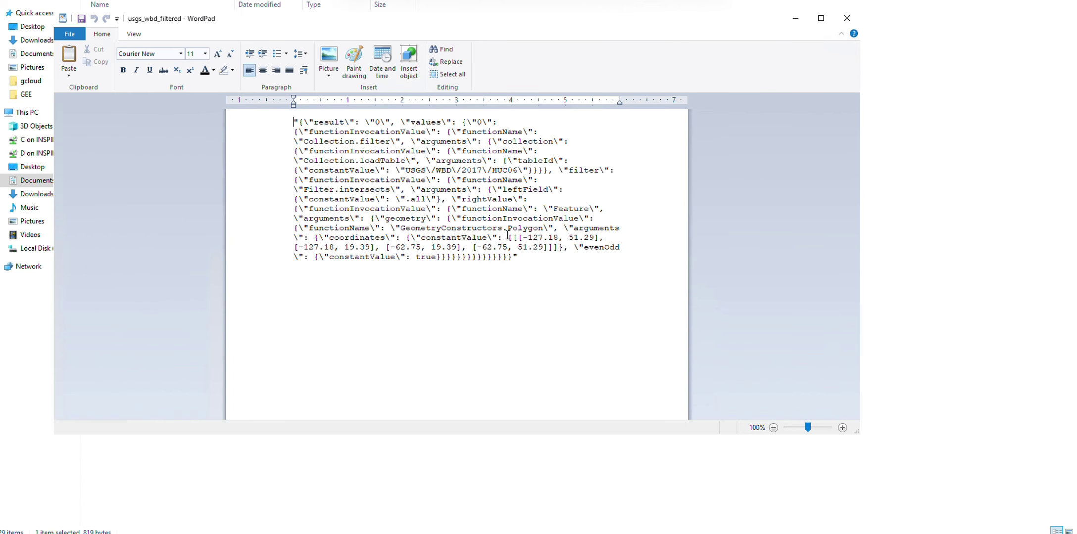
drag(435, 242, 567, 251)
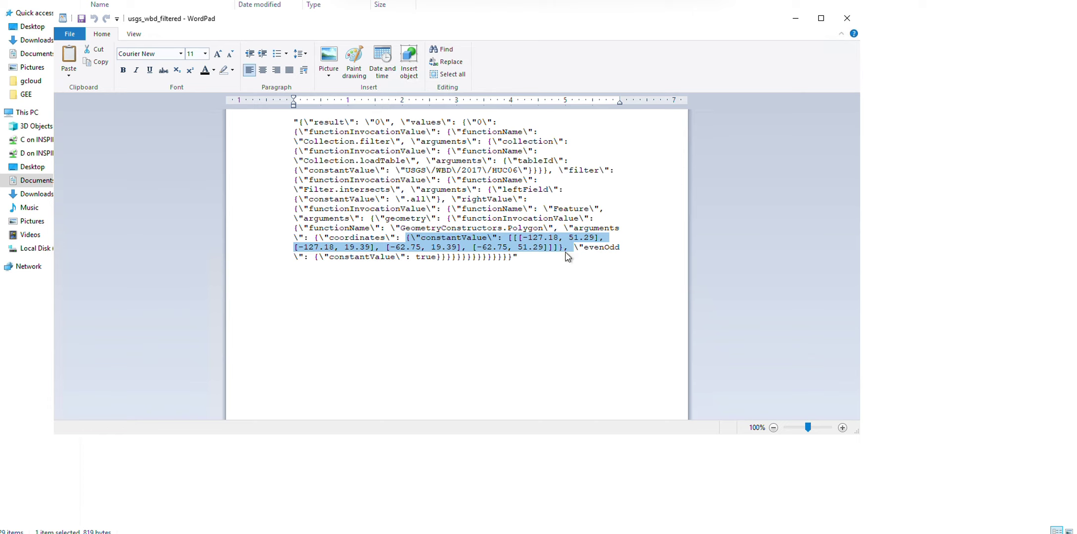
click(846, 18)
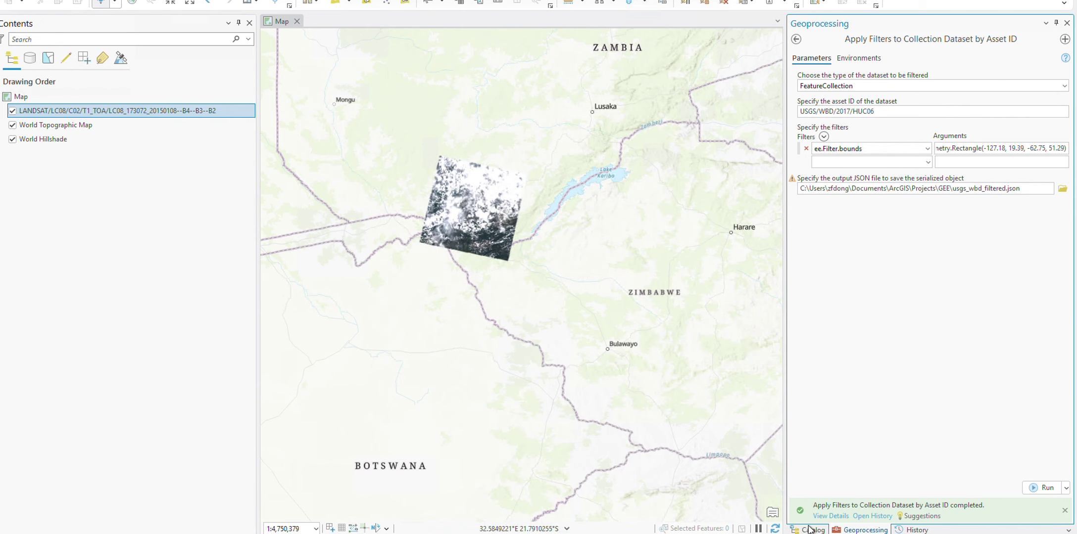
Collapse the Data Processing Tools in the project catalog and open Add Feature Collection to Map by Serialized Object from the Data Exploration Tools.
click(808, 529)
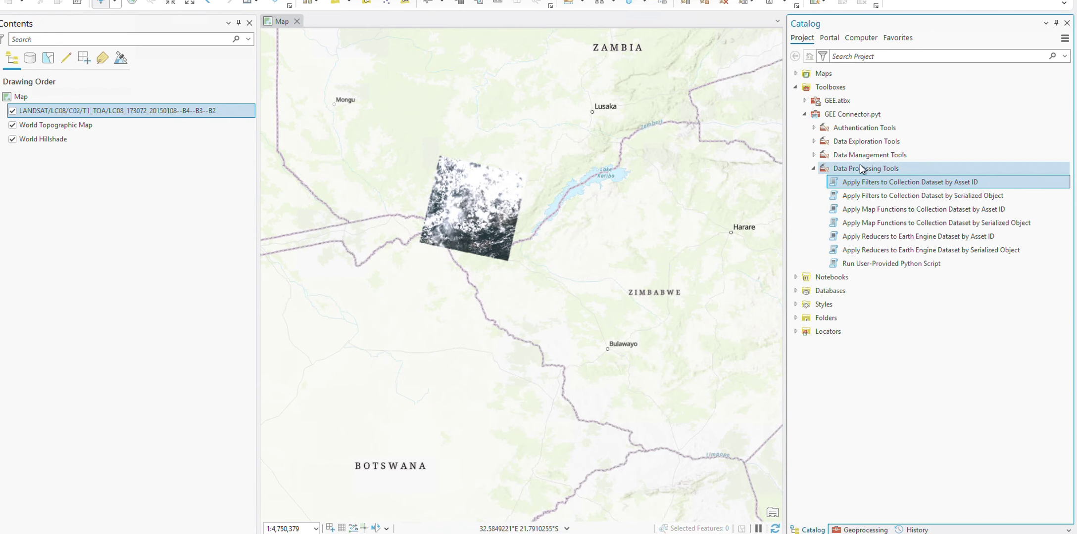
click(813, 168)
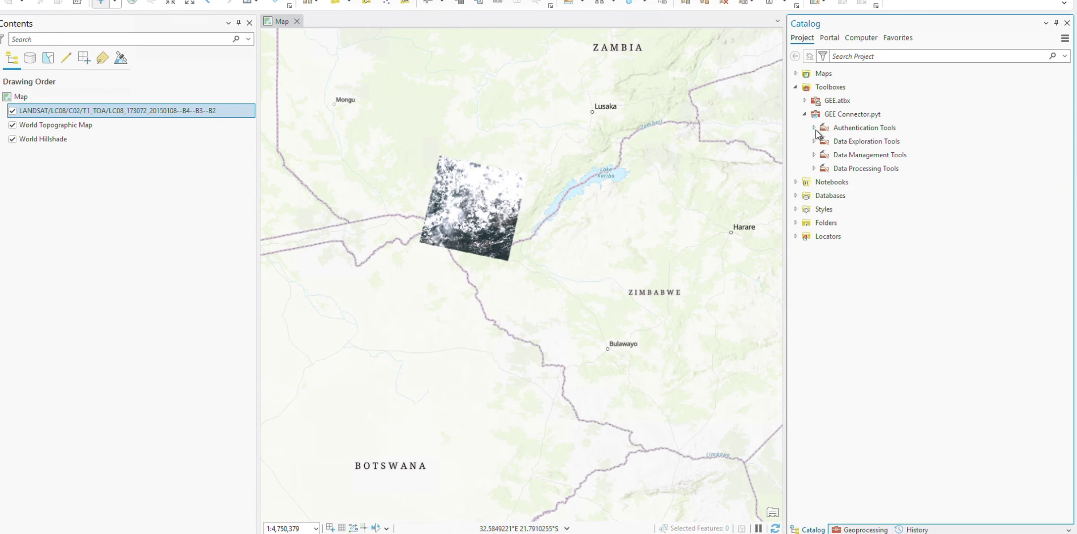
click(814, 141)
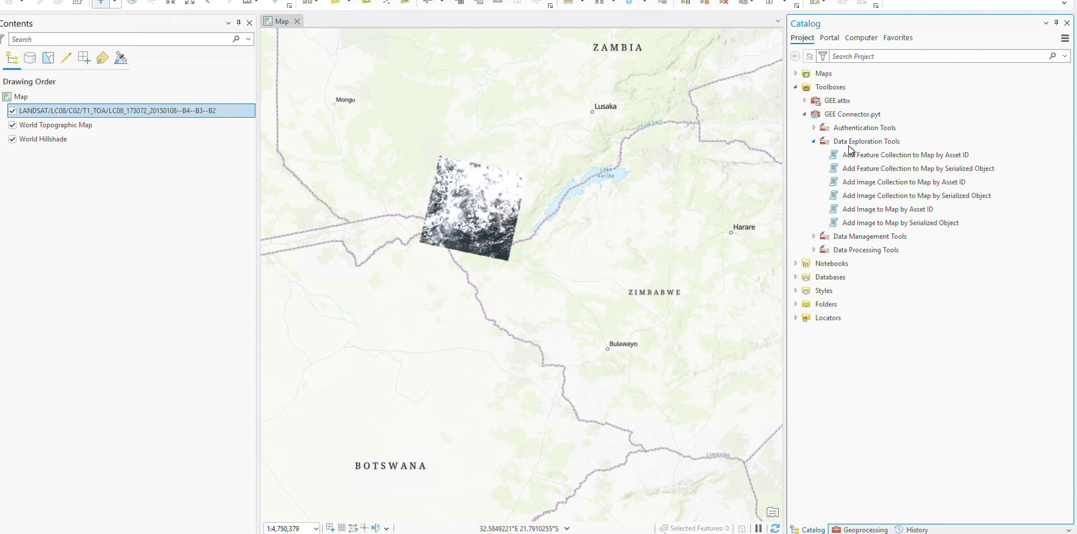
double_click(903, 170)
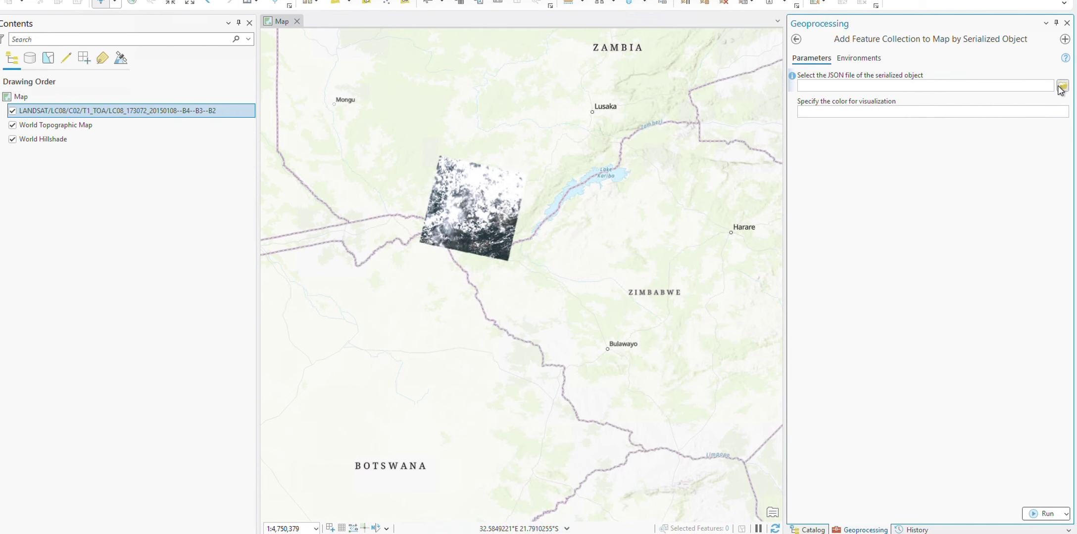
Select usgs_wbd_filtered.json as the serialized object, set the visualization color to red and run the tool.
click(1061, 86)
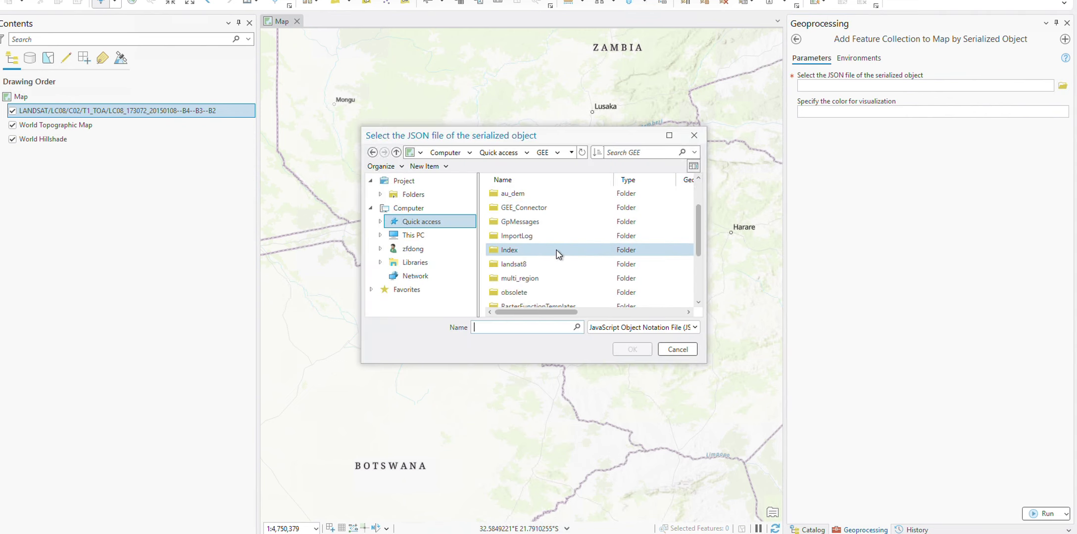
scroll(557, 255, down, 1)
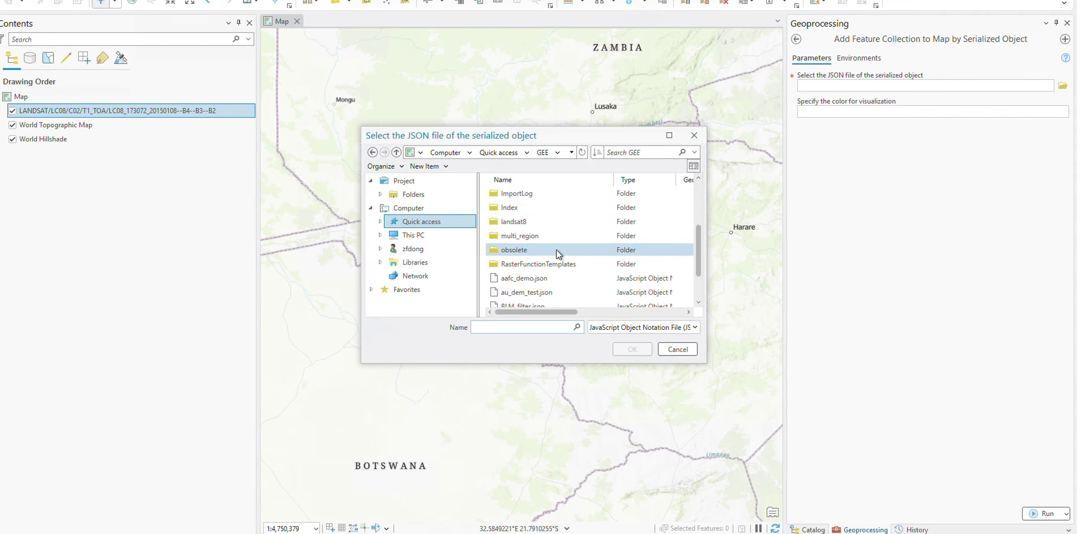
scroll(558, 254, down, 1)
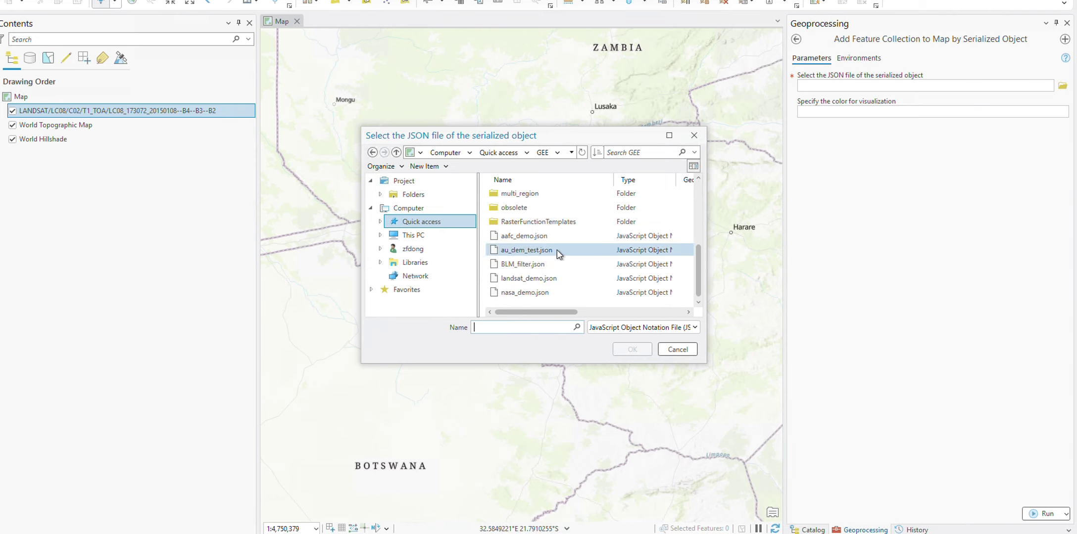
scroll(569, 254, down, 1)
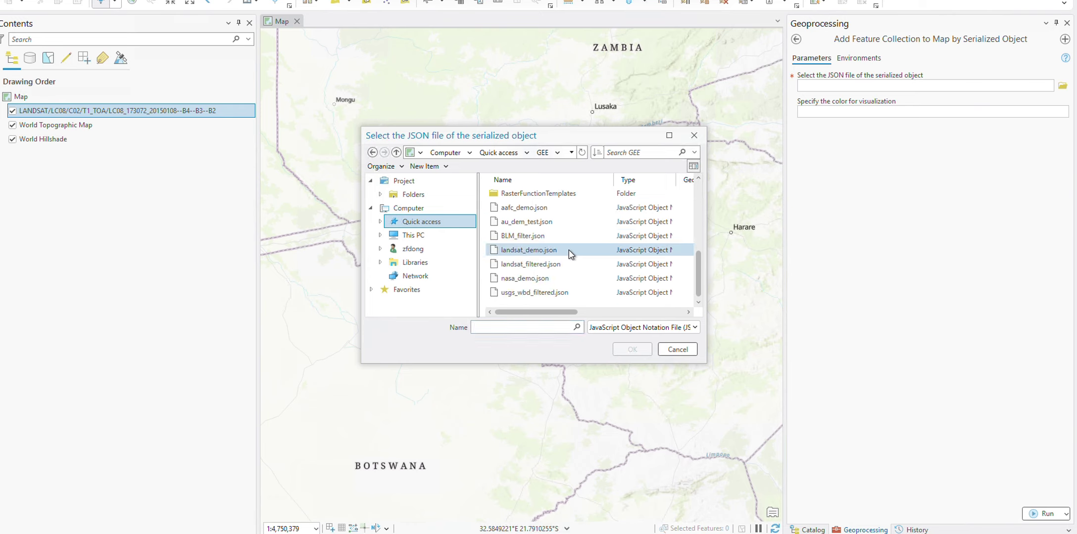
click(533, 293)
click(633, 350)
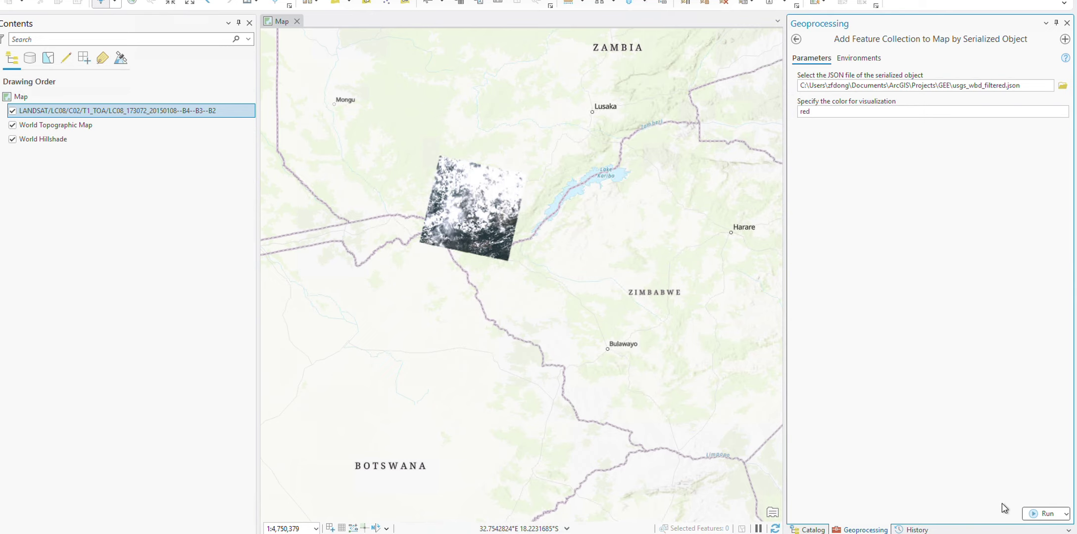
click(1043, 513)
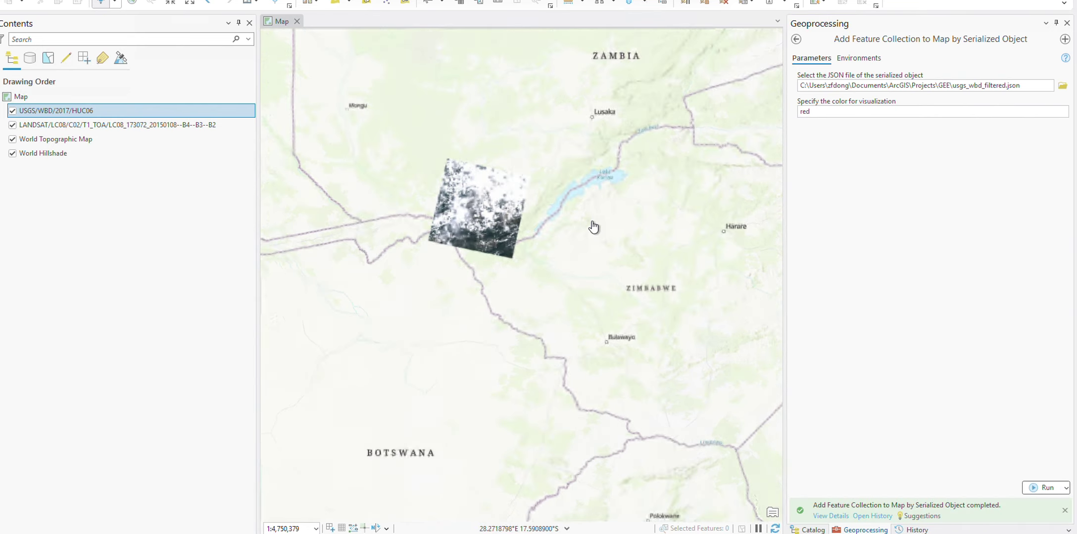
Examine the red watershed layer's extent over North America on the map and compare it with the region defined in the Earth Engine guide.
scroll(591, 226, down, 3)
scroll(593, 227, down, 6)
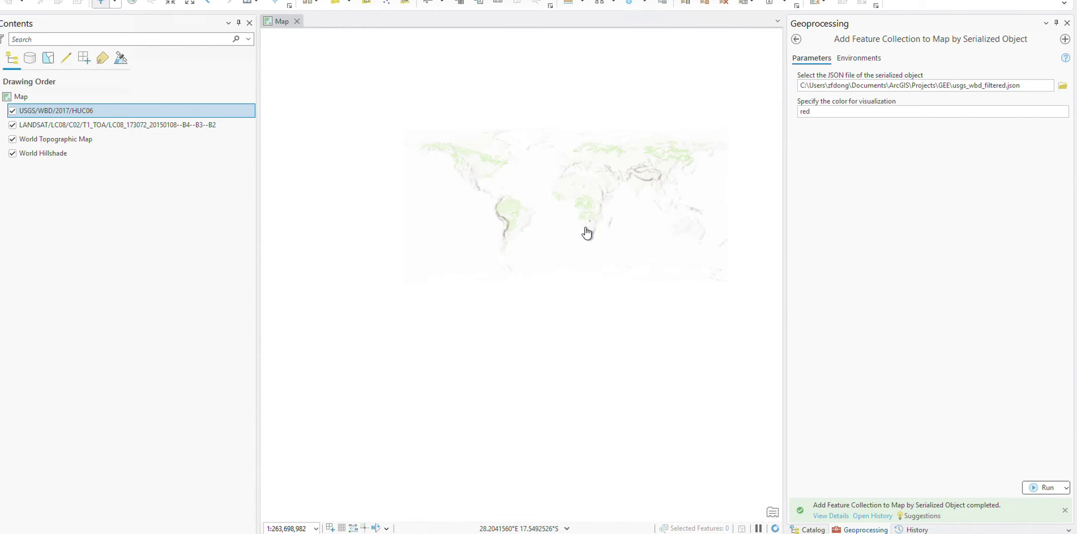
scroll(467, 178, up, 1)
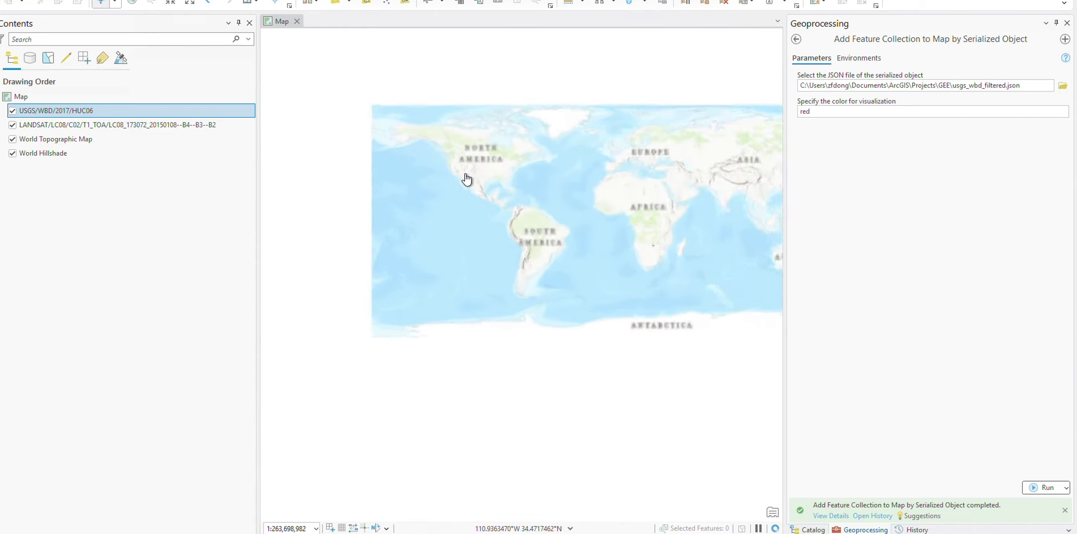
scroll(467, 178, up, 5)
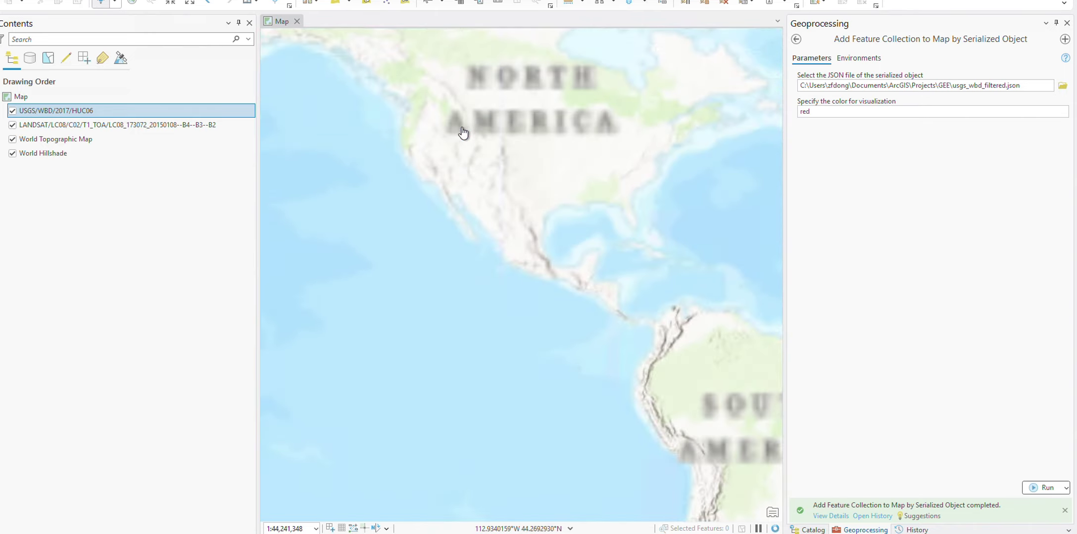
scroll(462, 132, up, 1)
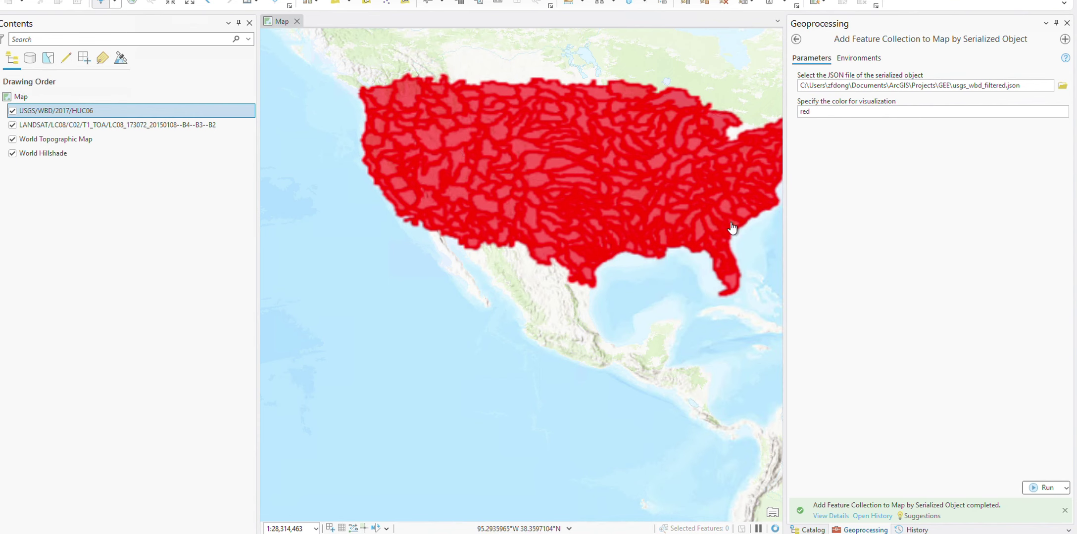
drag(691, 258, 616, 320)
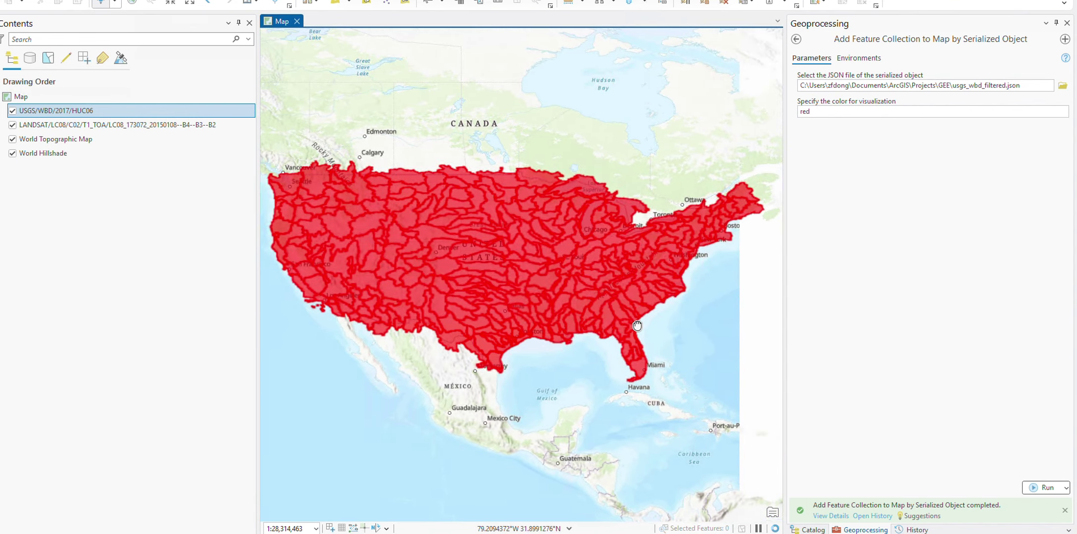
scroll(618, 342, up, 1)
scroll(618, 342, up, 3)
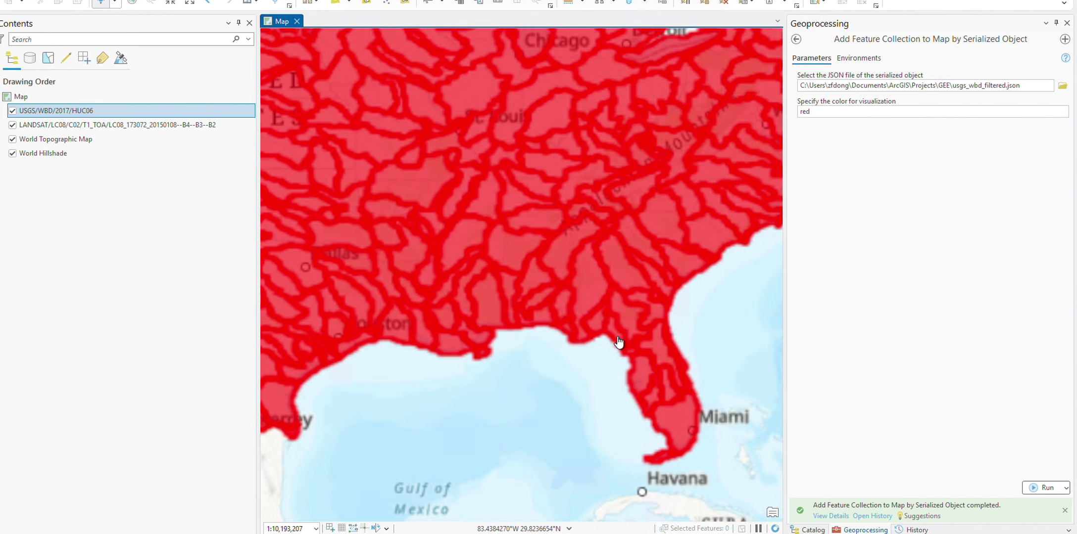
scroll(619, 341, down, 3)
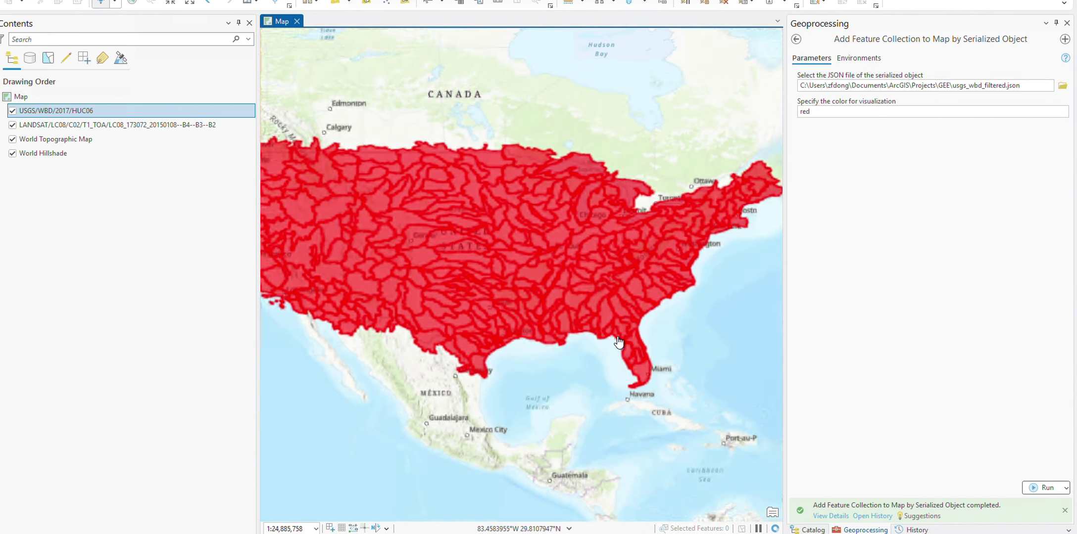
scroll(618, 341, down, 2)
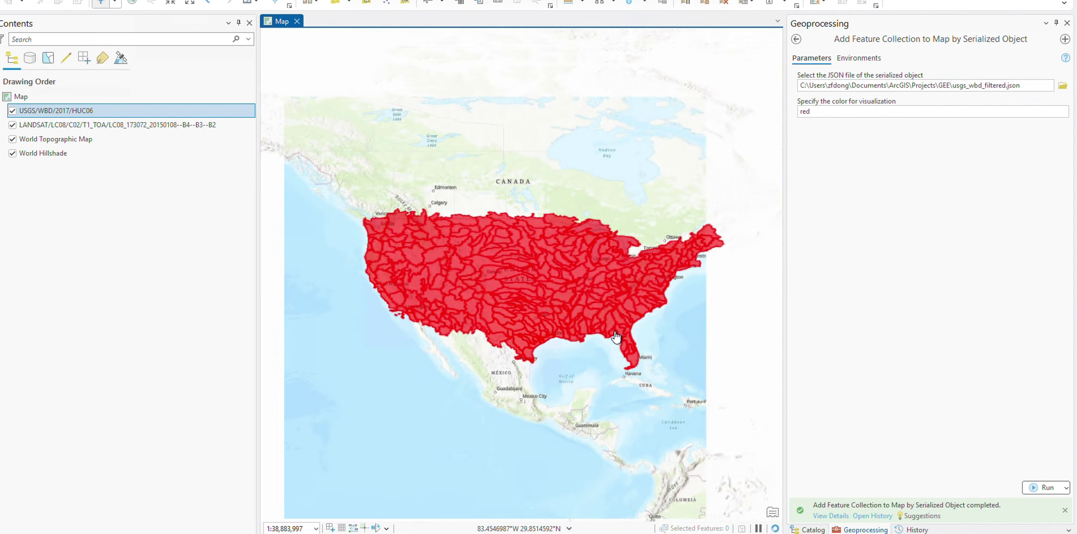
scroll(612, 327, up, 2)
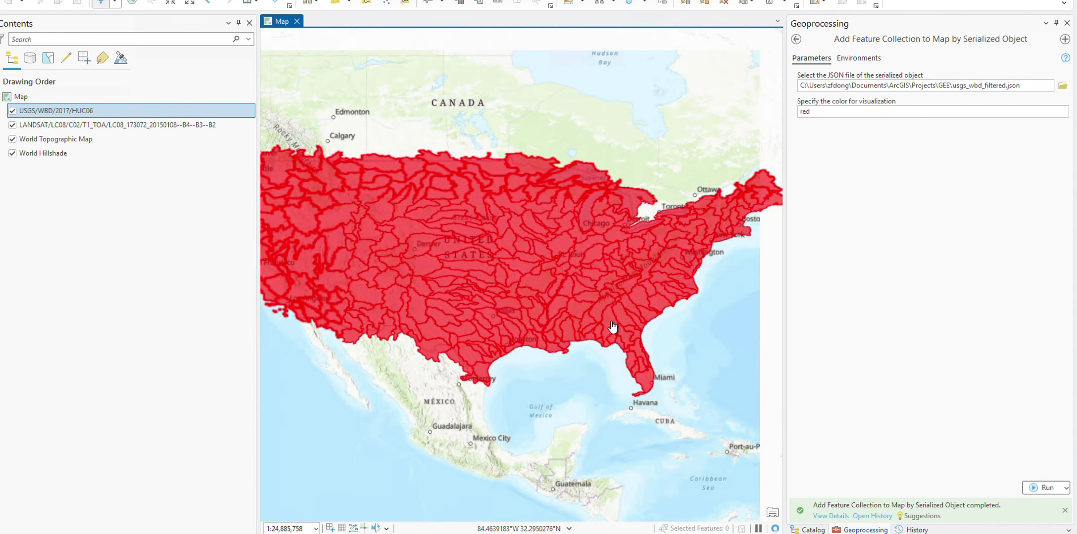
scroll(613, 327, down, 2)
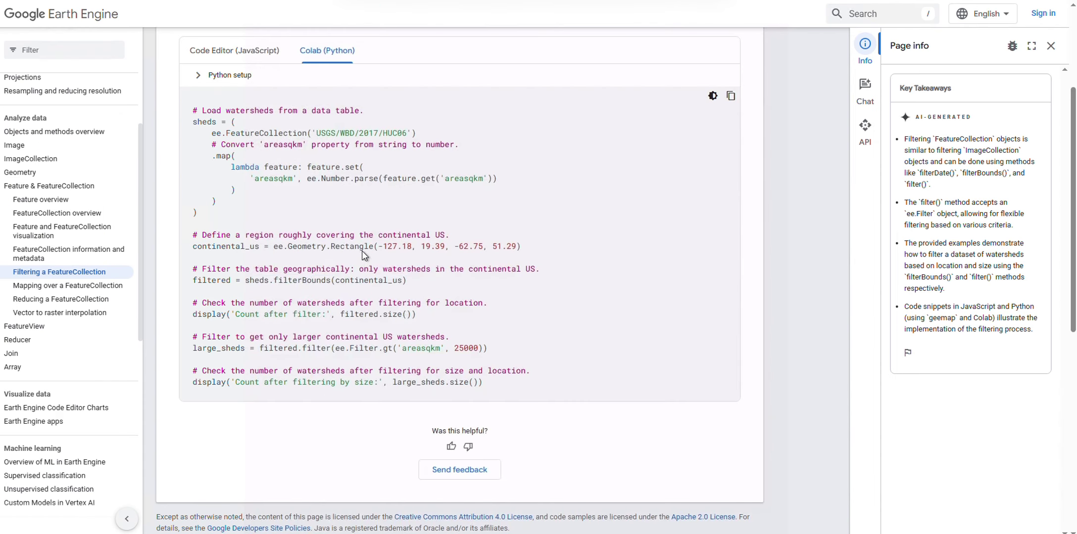
drag(202, 236, 449, 235)
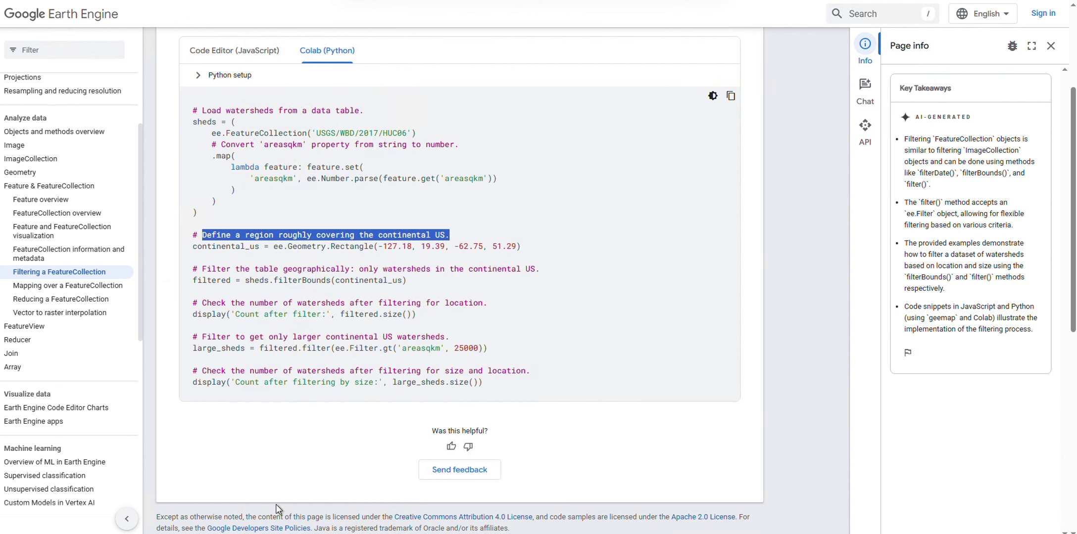